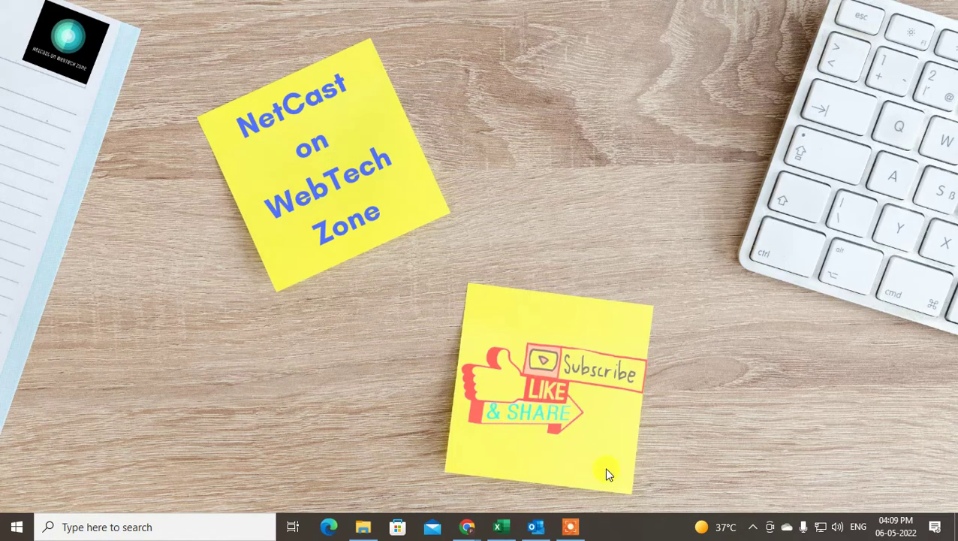
Launch Outlook and open the Inbox under the Gmail account in the folder pane.
left_click(538, 528)
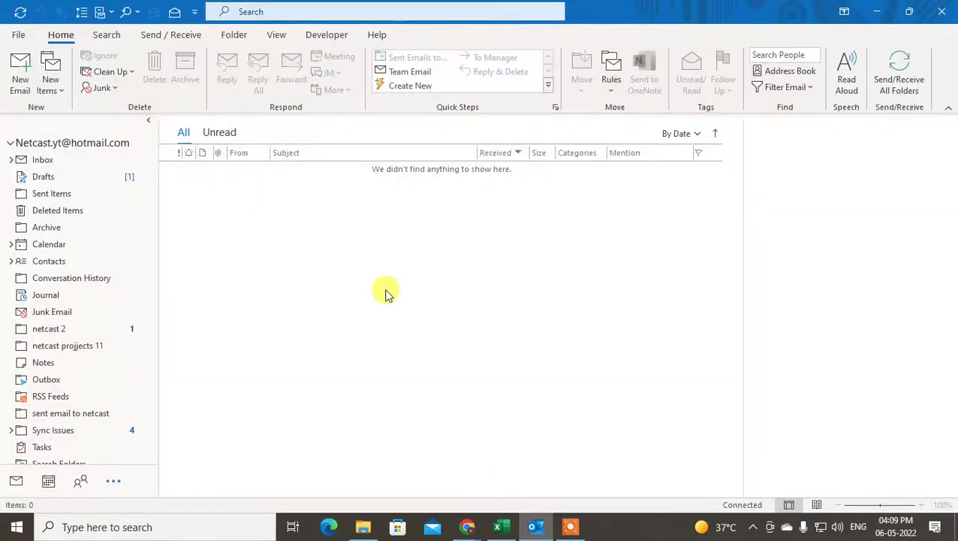
scroll(124, 371, "down", 2)
scroll(120, 375, "down", 5)
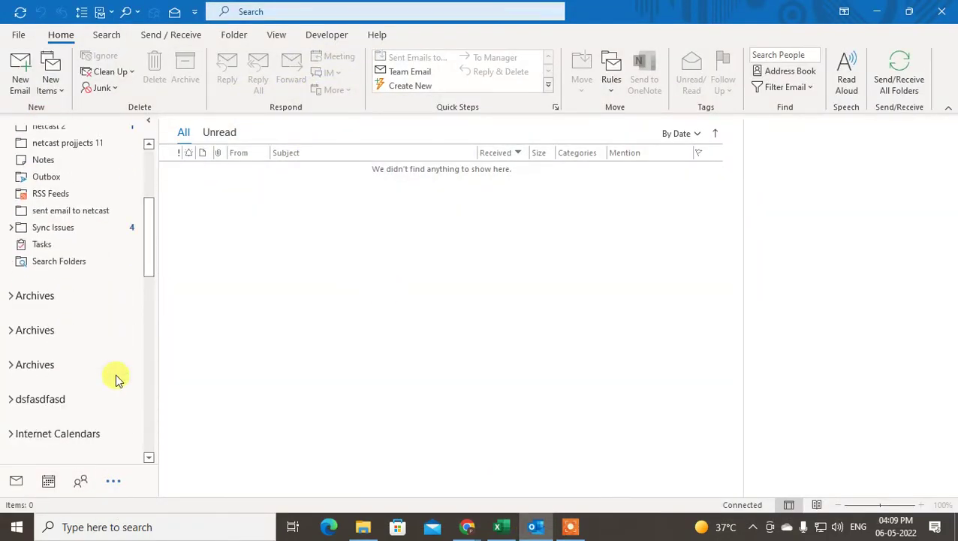
left_click(54, 347)
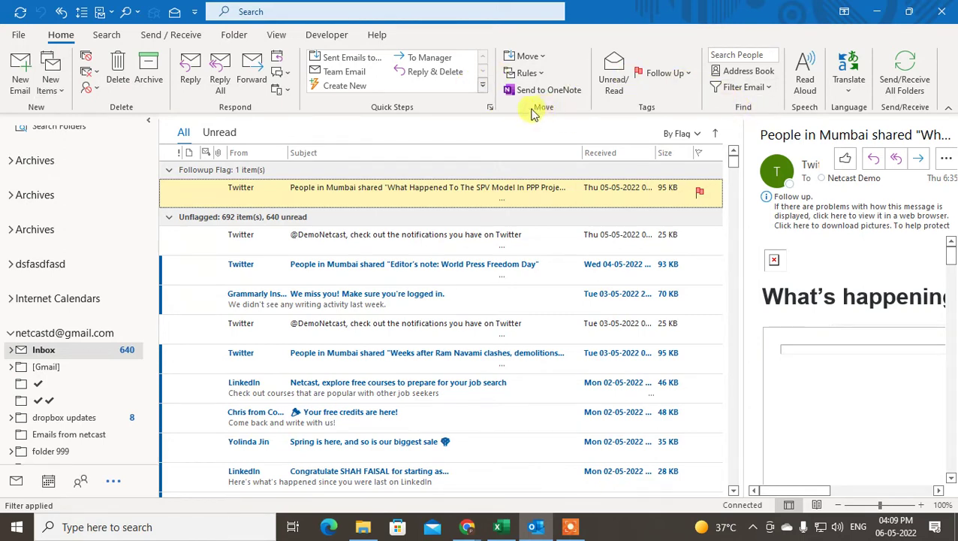
left_click(530, 73)
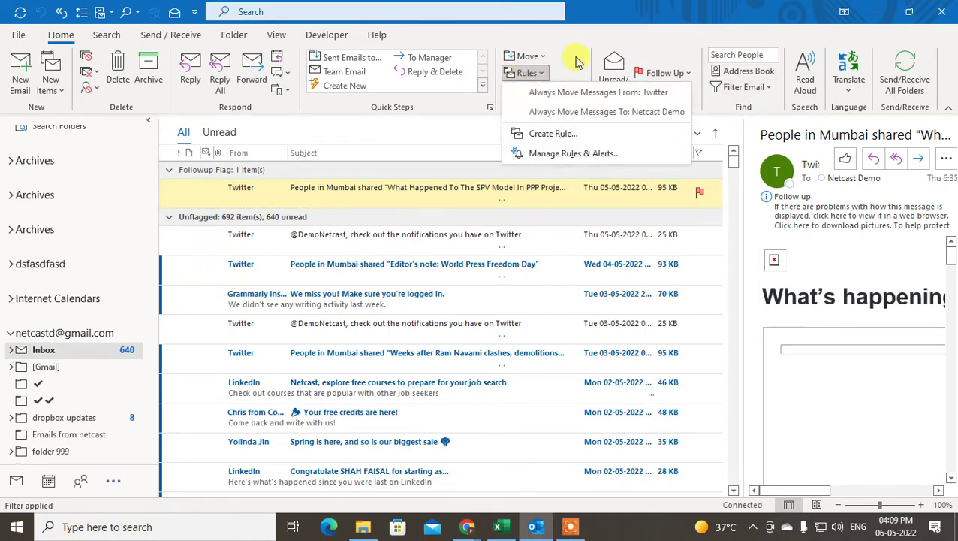
left_click(528, 73)
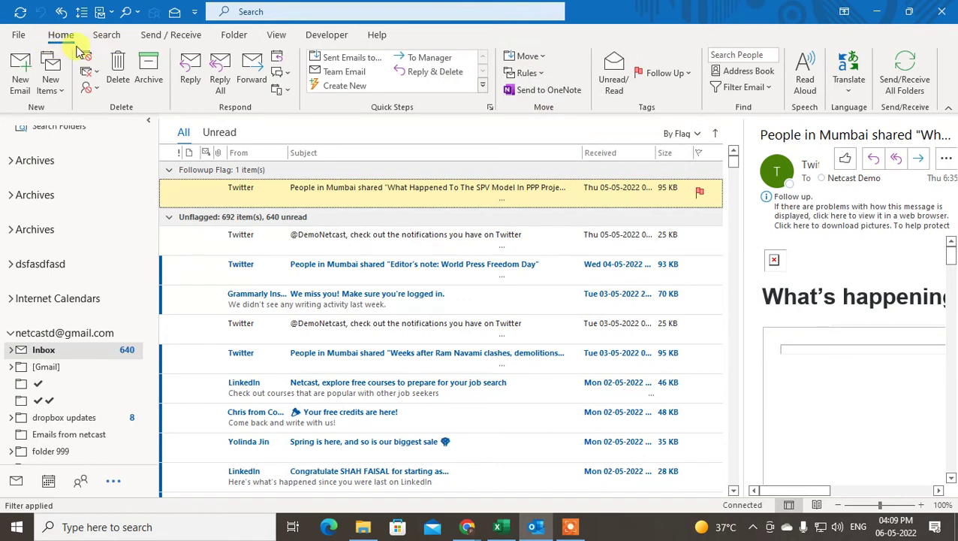
right_click(560, 50)
right_click(681, 38)
right_click(681, 39)
right_click(608, 110)
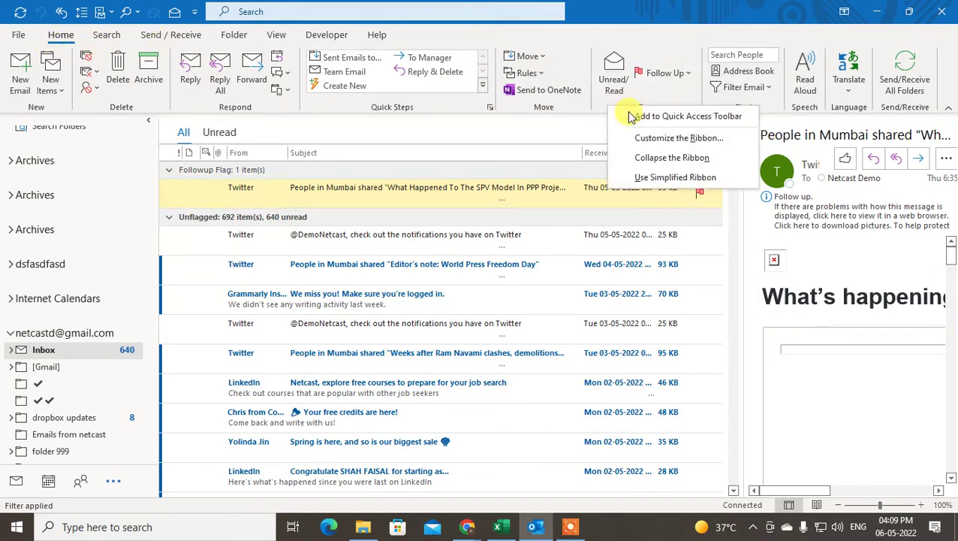
left_click(694, 140)
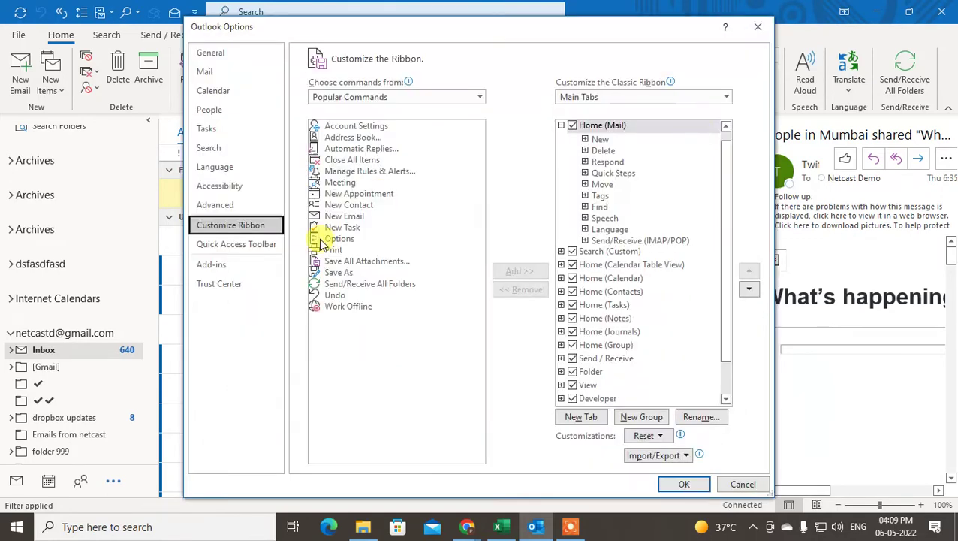
left_click(350, 193)
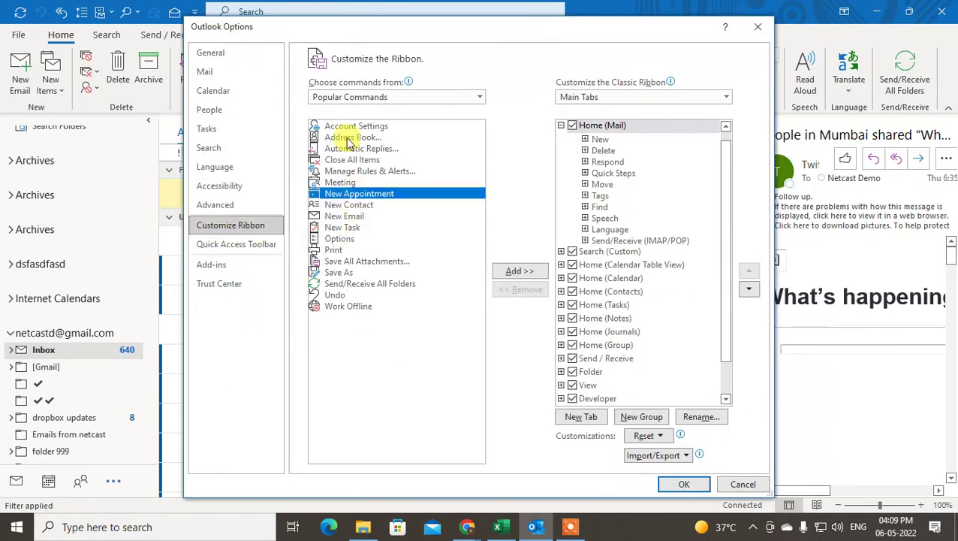
left_click(346, 137)
left_click(335, 249)
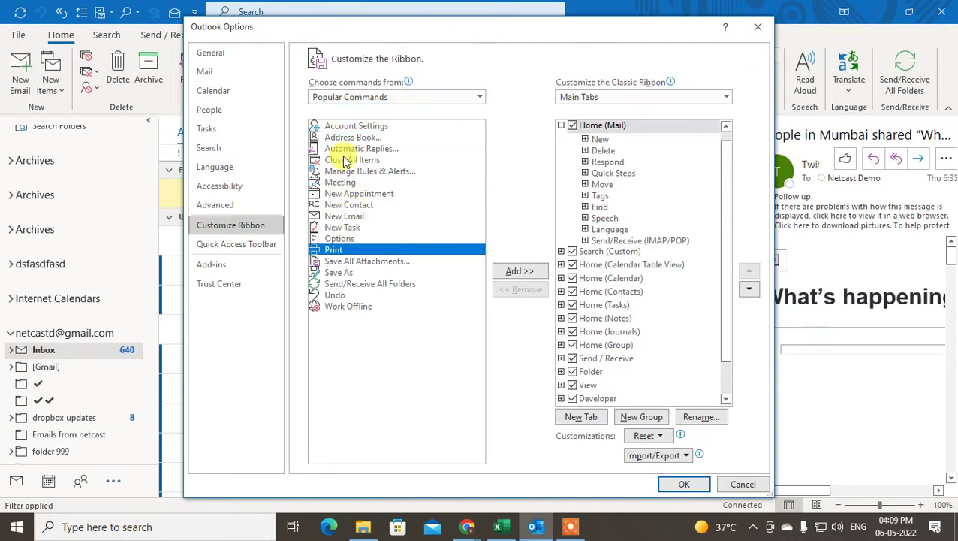
left_click_drag(460, 33, 317, 250)
left_click_drag(391, 289, 621, 102)
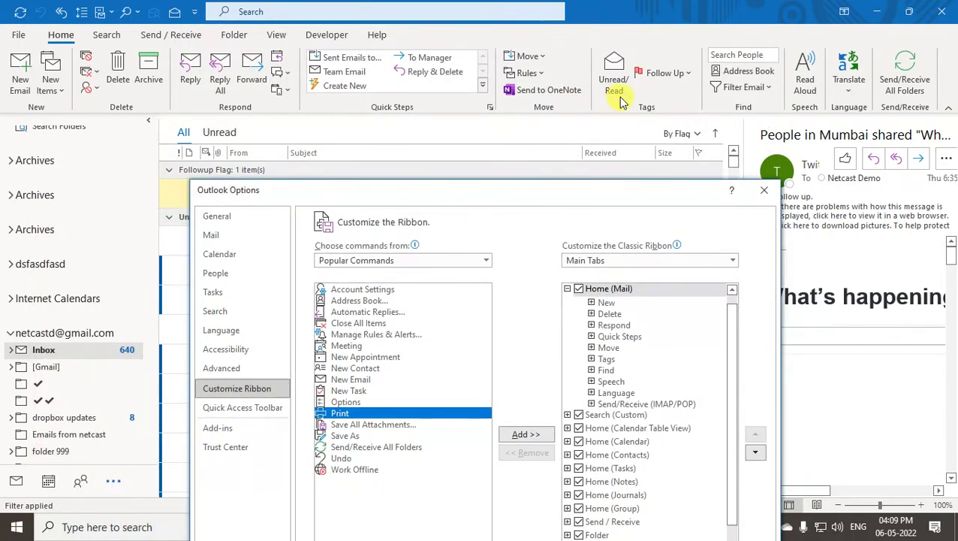
left_click_drag(475, 197, 477, 121)
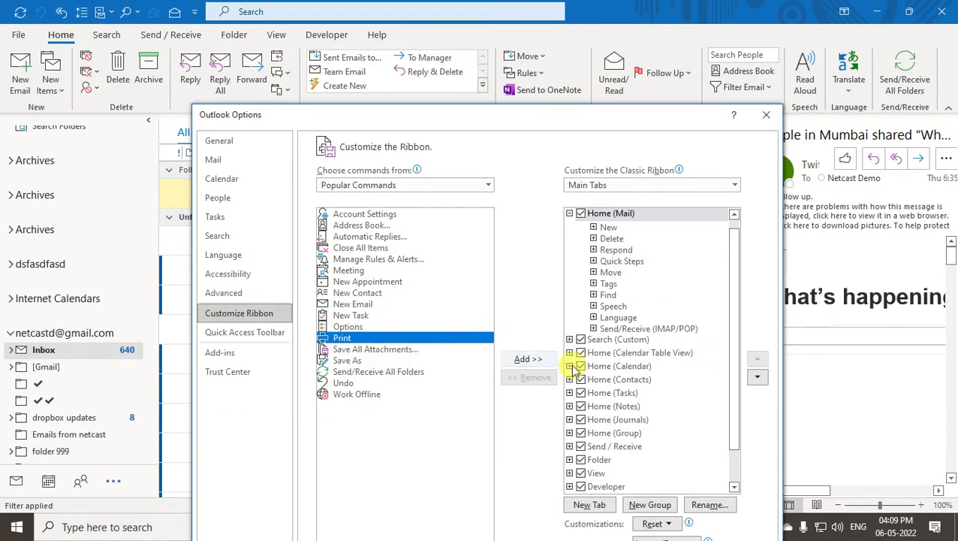
left_click_drag(664, 114, 570, 10)
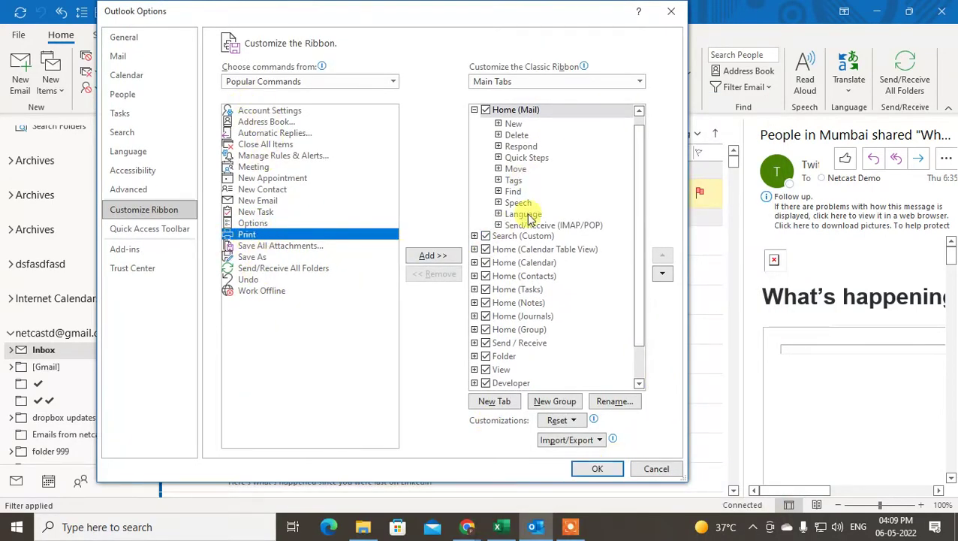
scroll(547, 237, "down", 1)
scroll(567, 289, "up", 2)
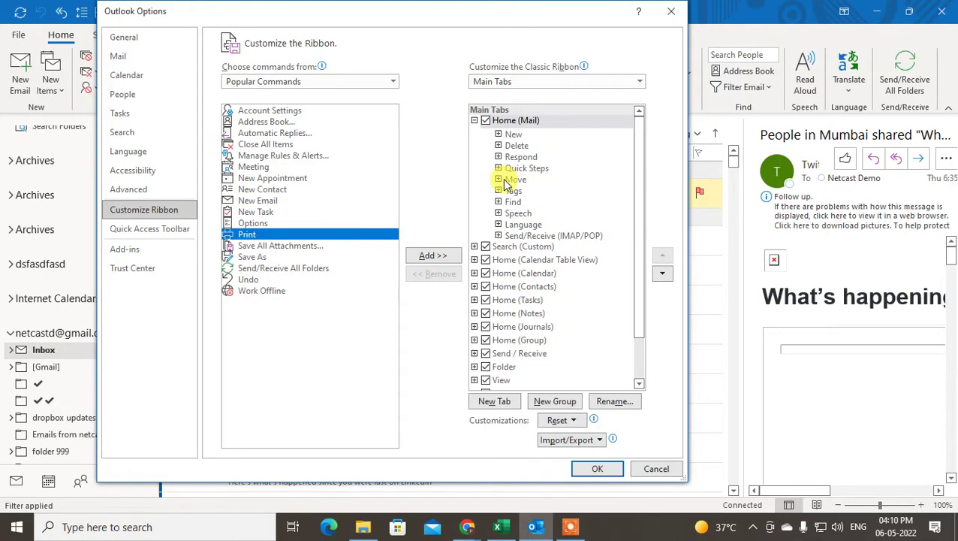
left_click(500, 181)
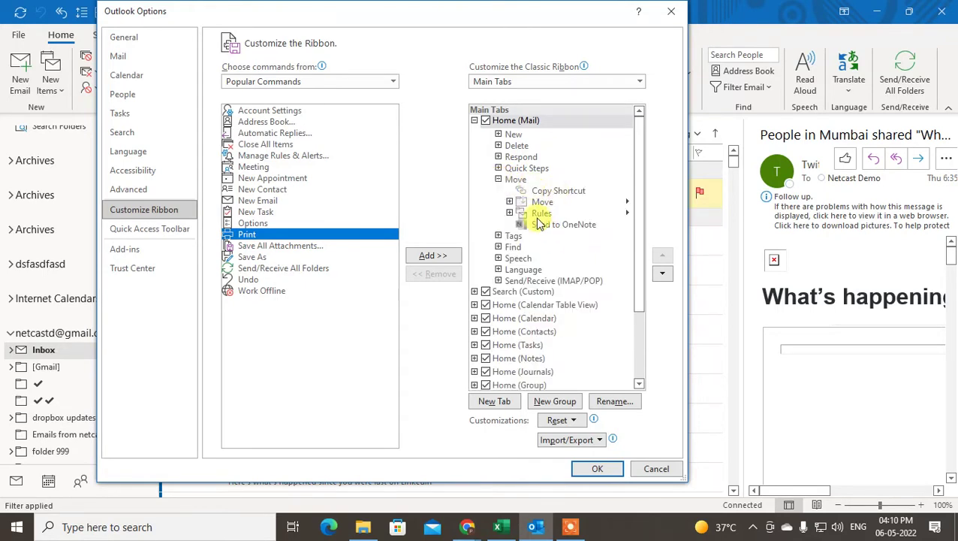
left_click(665, 468)
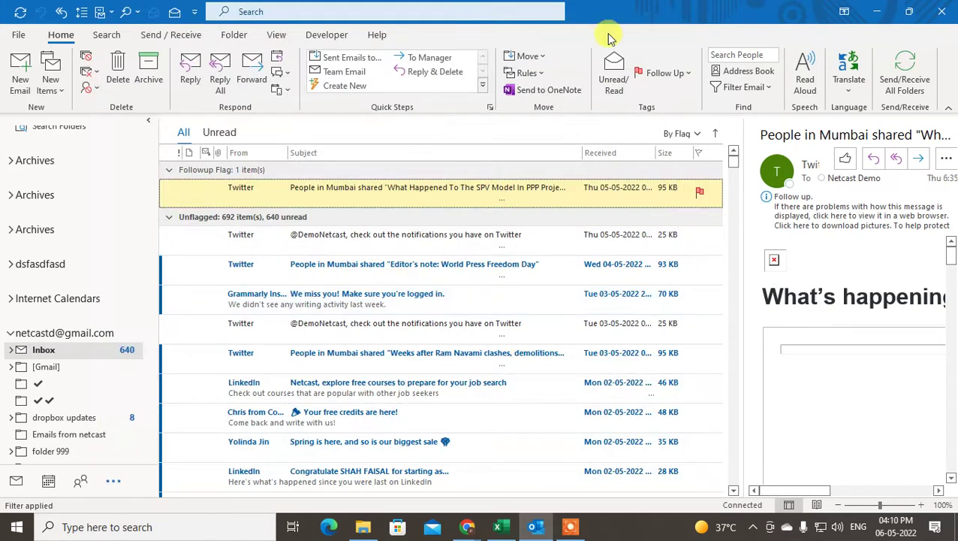
Open Manage Rules & Alerts and set the folder to Inbox [netcast].
left_click(531, 73)
left_click(553, 154)
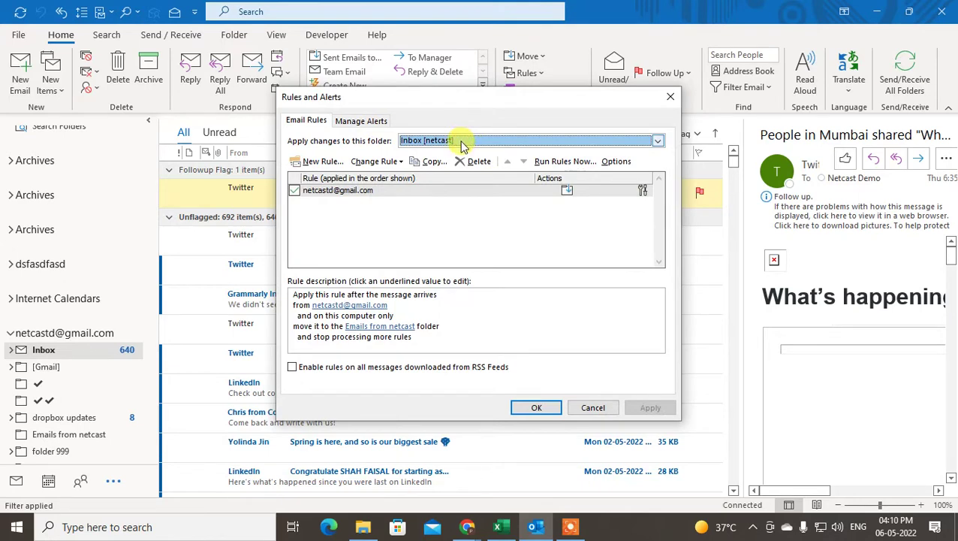
left_click(463, 142)
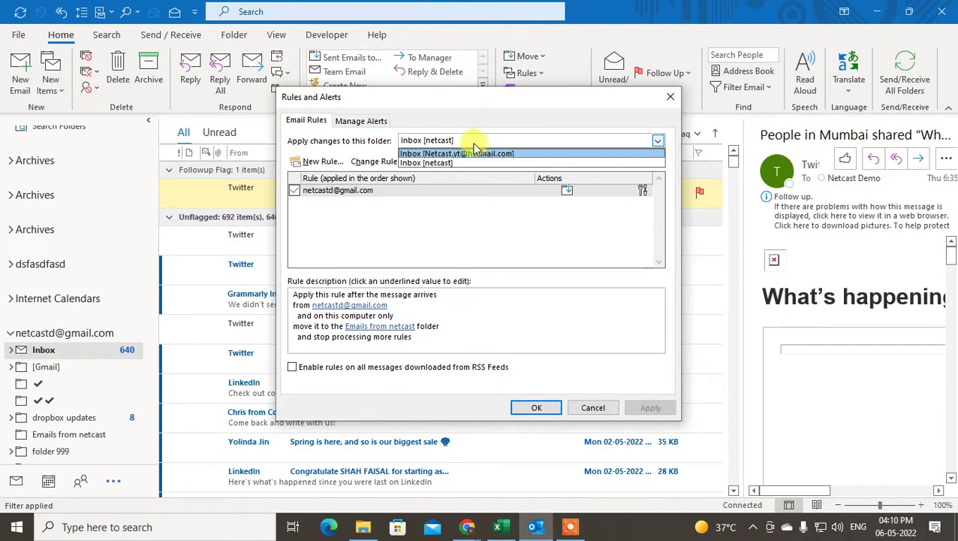
left_click(462, 153)
left_click(474, 143)
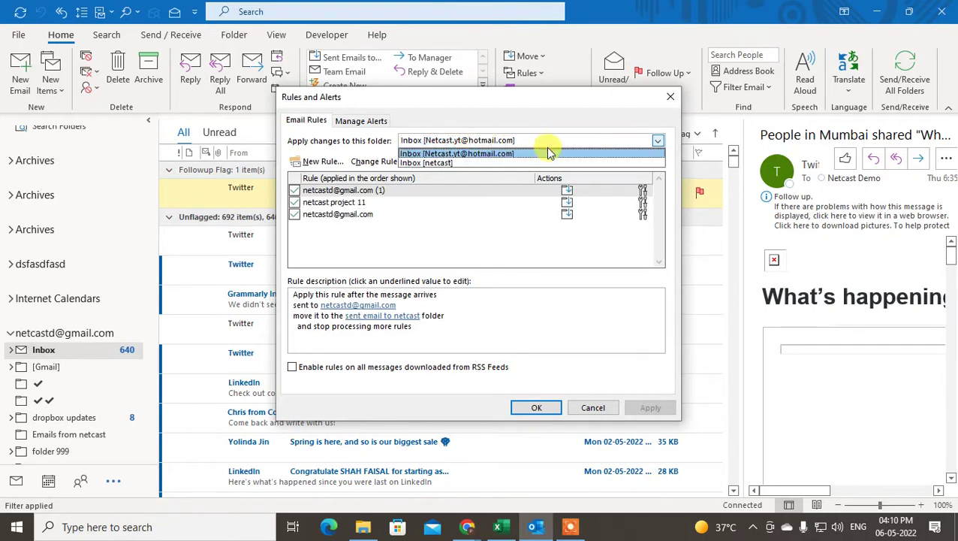
left_click(457, 162)
left_click(462, 142)
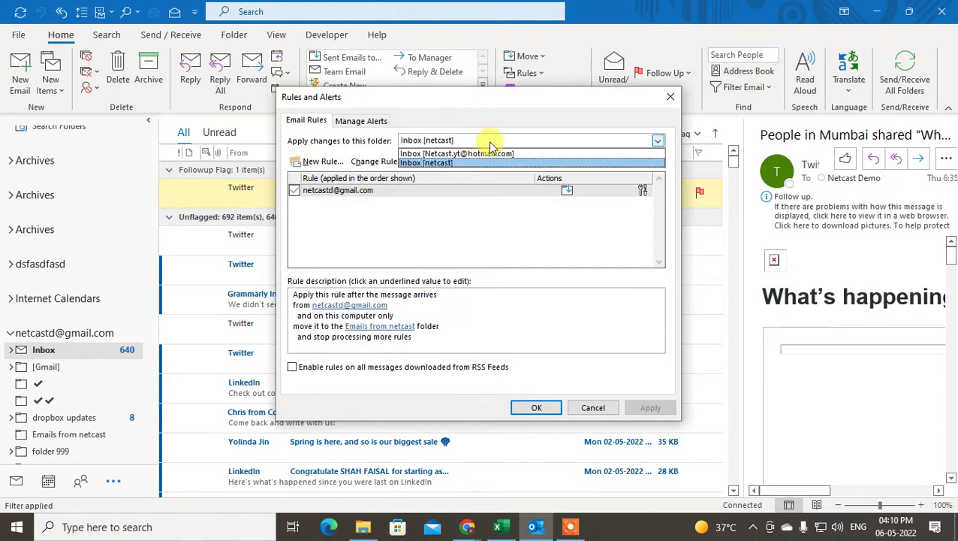
left_click(459, 162)
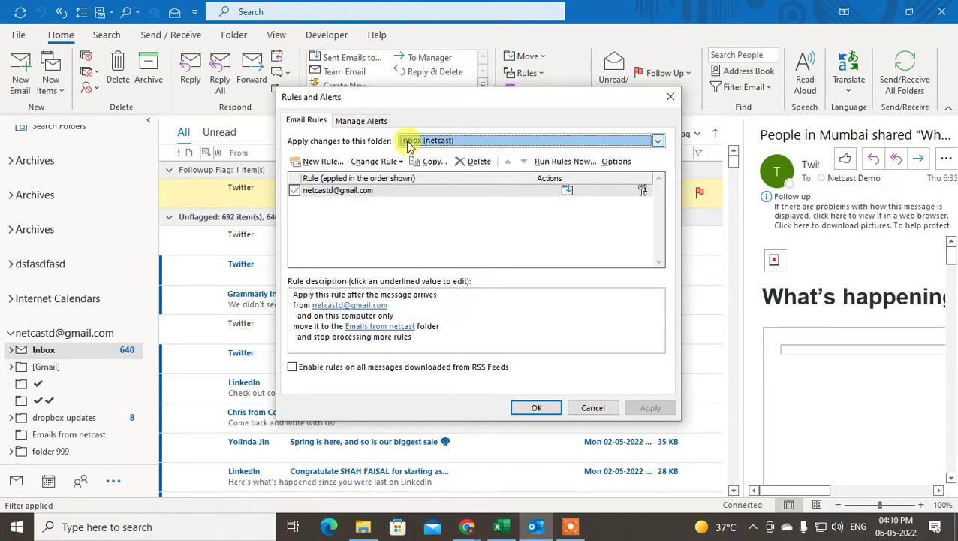
Delete the existing 'Emails from netcast' sender rule and confirm with Yes.
left_click(432, 212)
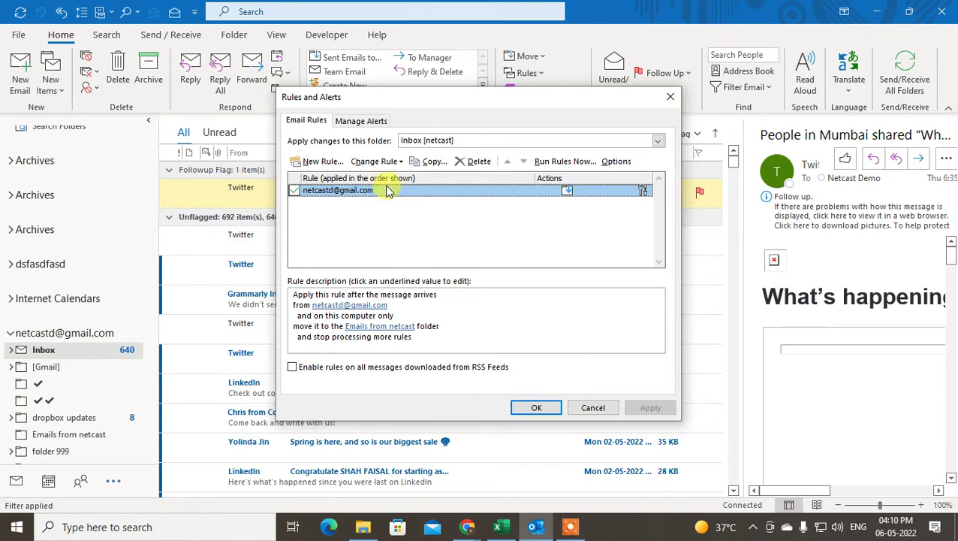
left_click(474, 167)
left_click(448, 303)
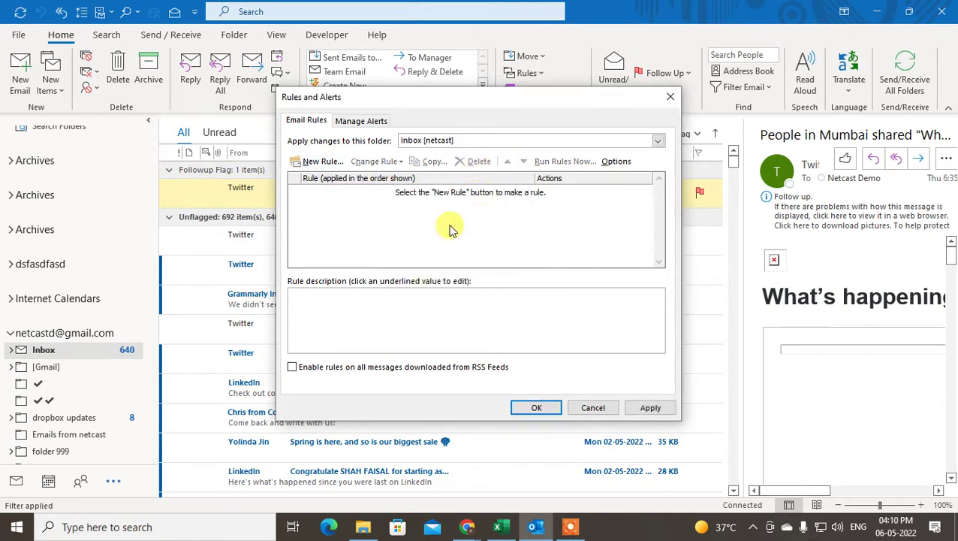
left_click_drag(428, 99, 465, 98)
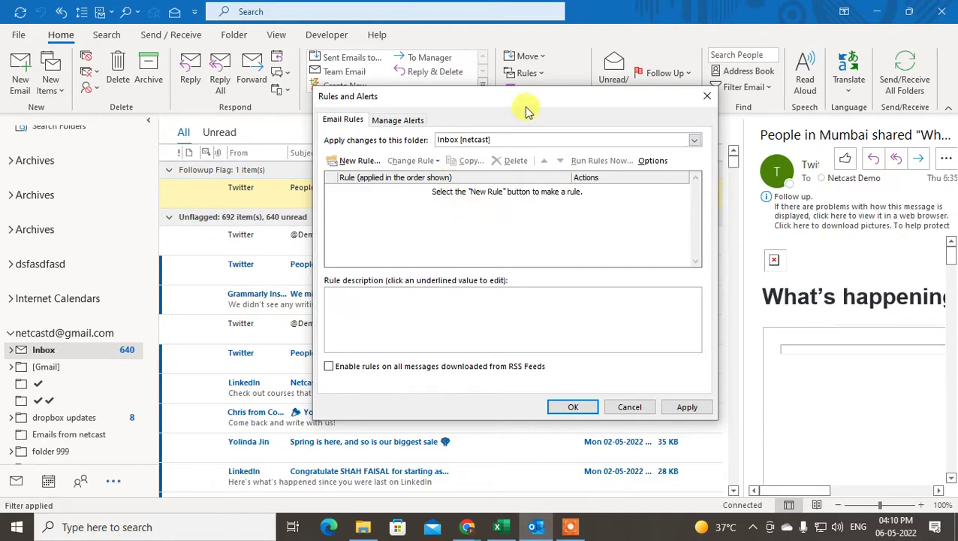
Create a new rule from the blank 'Apply rule on messages I receive' template and continue to conditions.
left_click(352, 160)
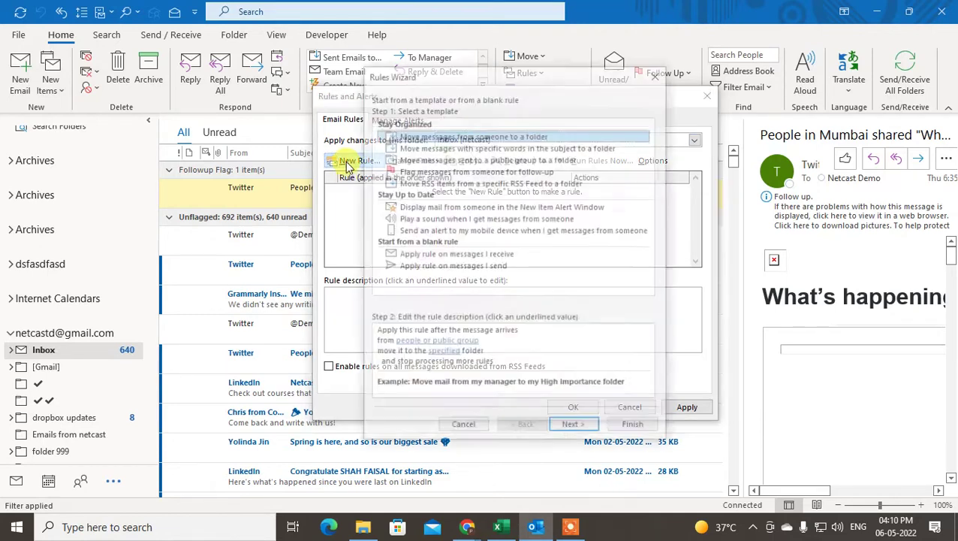
left_click_drag(488, 74, 475, 55)
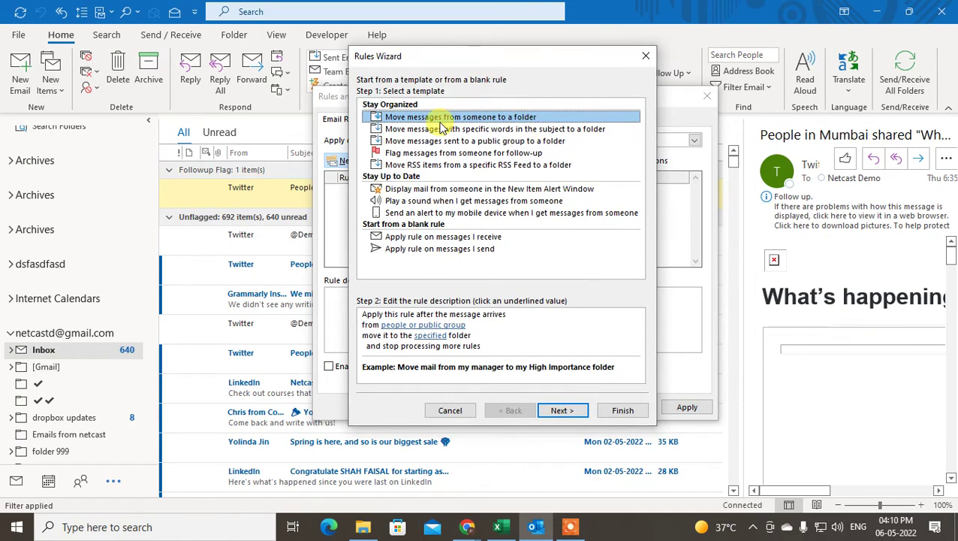
left_click(444, 129)
left_click(460, 141)
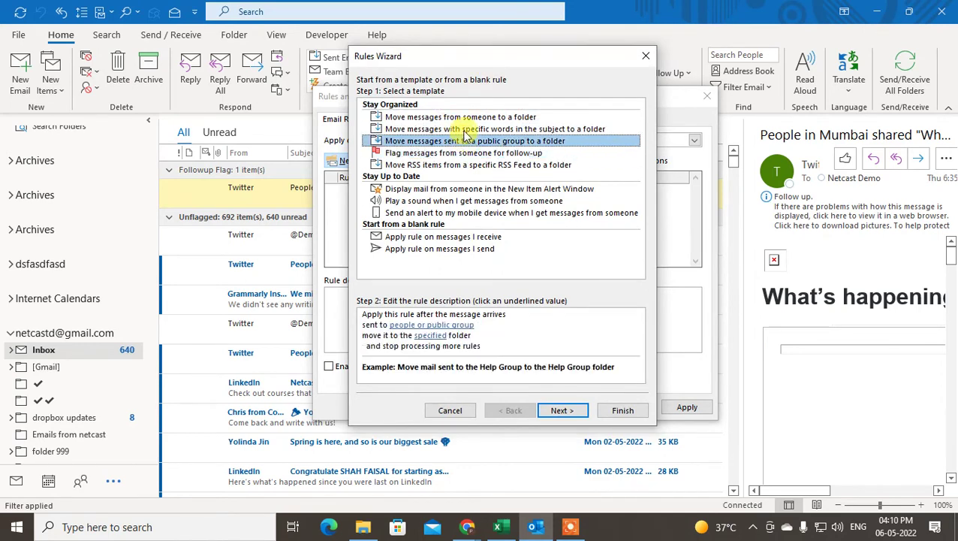
left_click(469, 129)
left_click(467, 118)
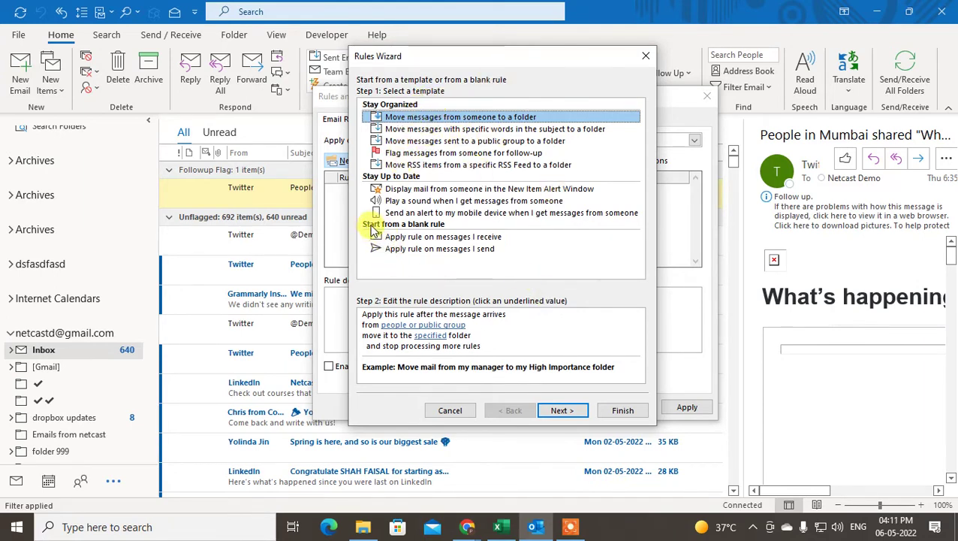
left_click(439, 237)
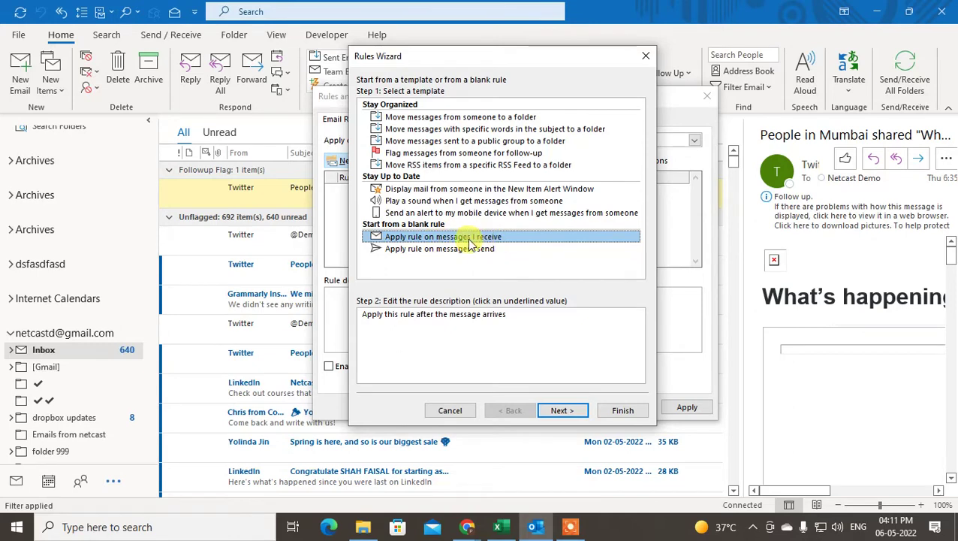
left_click(560, 413)
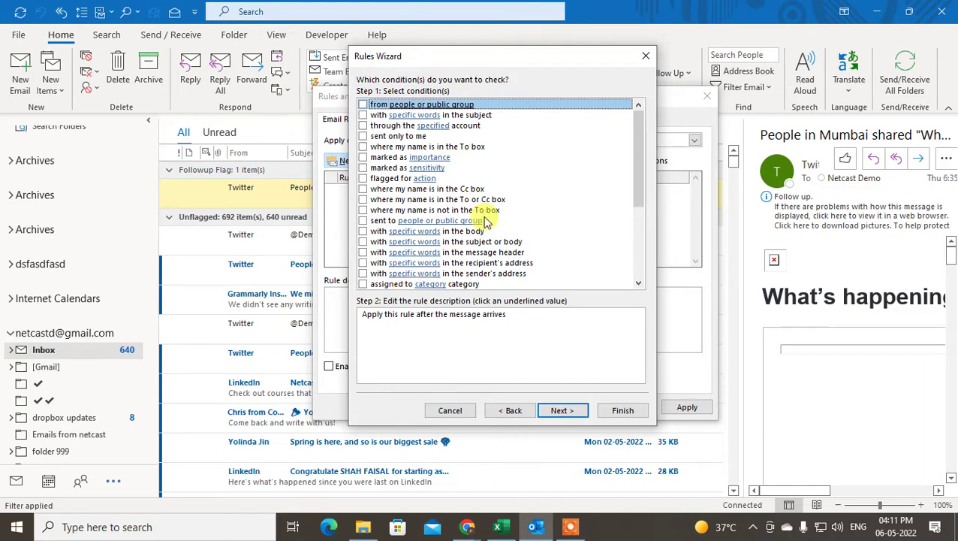
Tick only the 'from people or public group' condition and dismiss the missing-value warning.
left_click(367, 111)
left_click(368, 113)
left_click(363, 115)
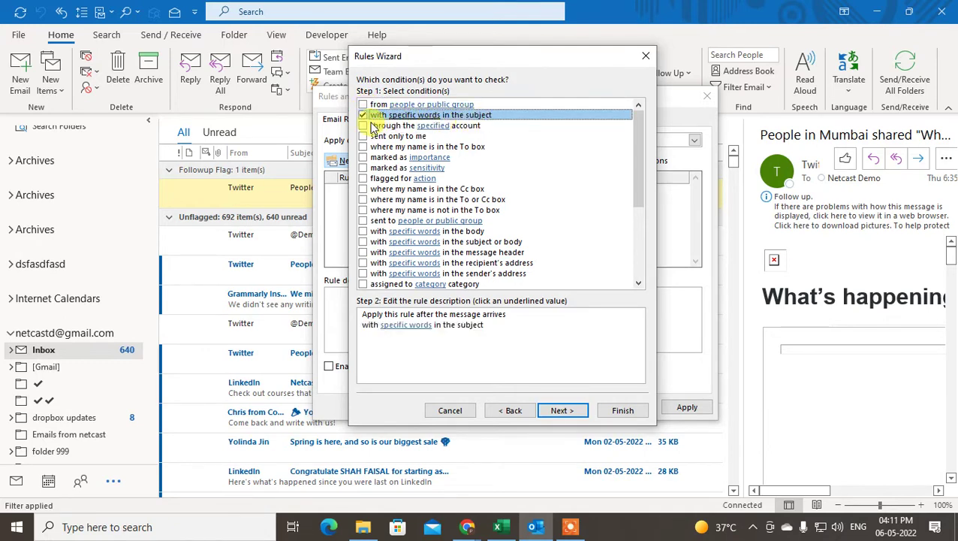
left_click(364, 115)
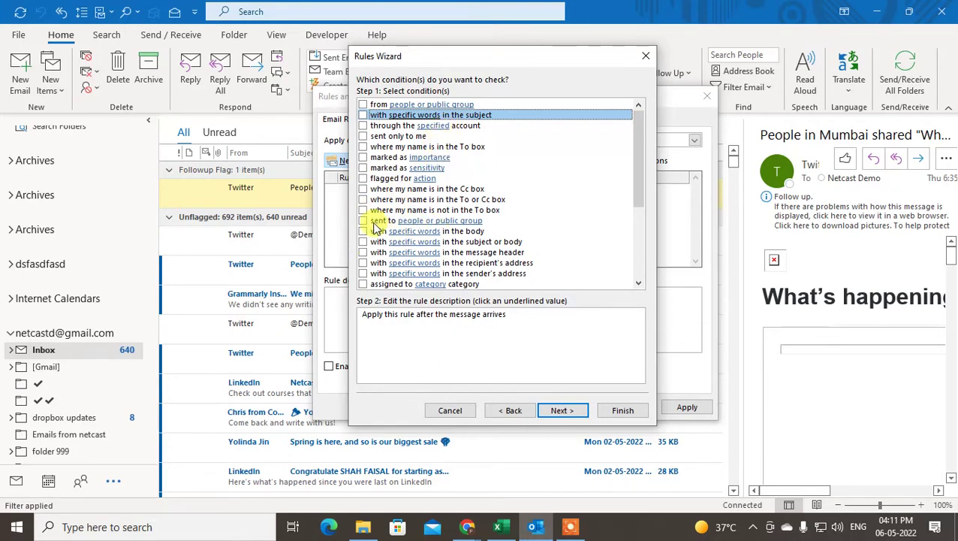
left_click(364, 106)
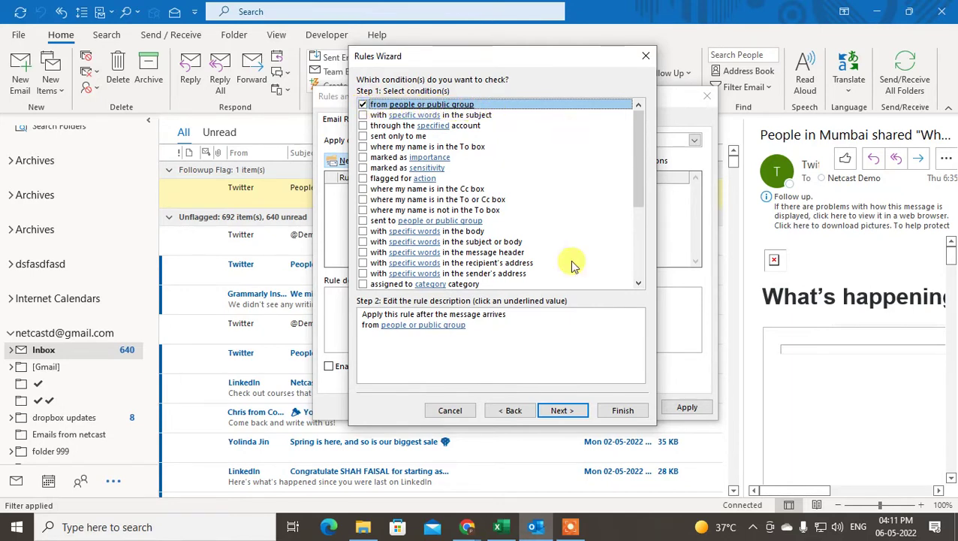
left_click(563, 411)
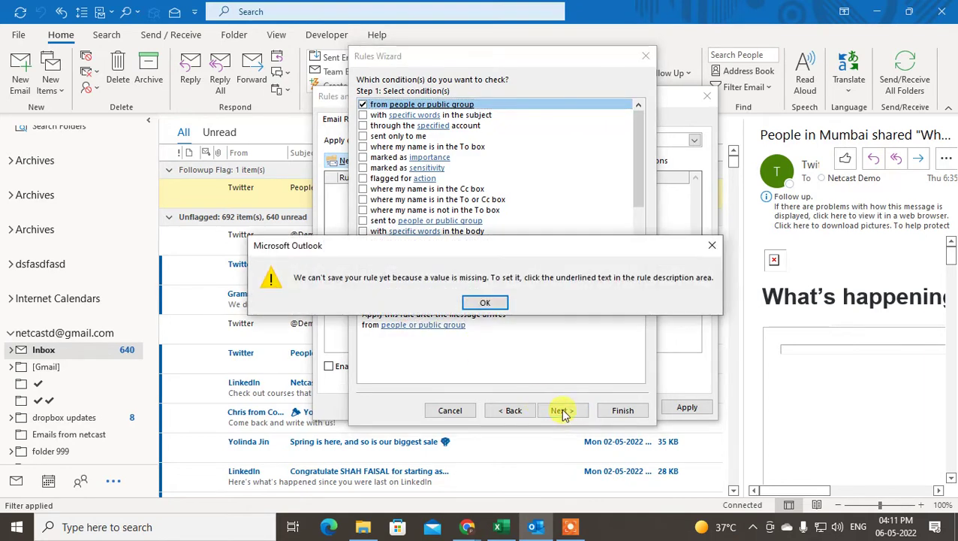
left_click(485, 303)
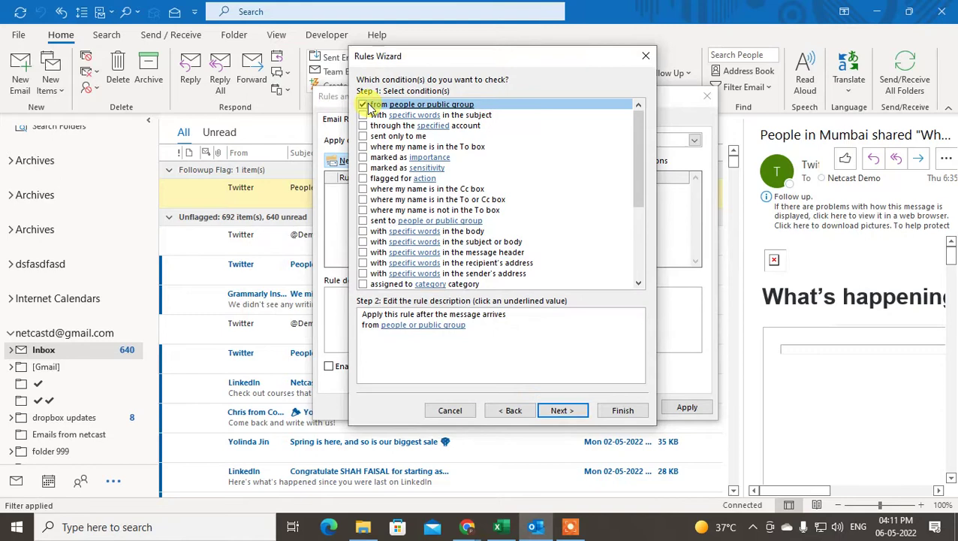
Open the sender picker, add the first Contacts entry to the From field, and clear its name.
left_click(414, 326)
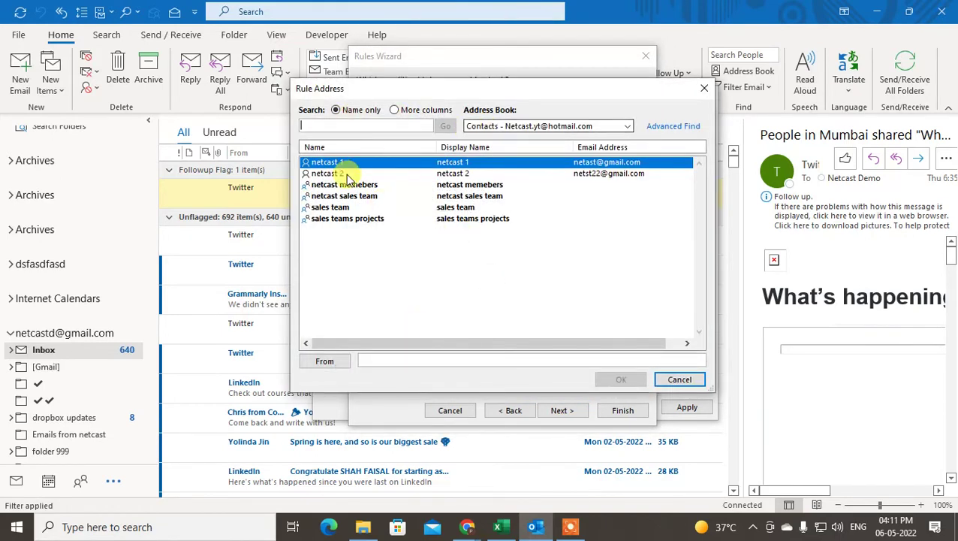
left_click(332, 174)
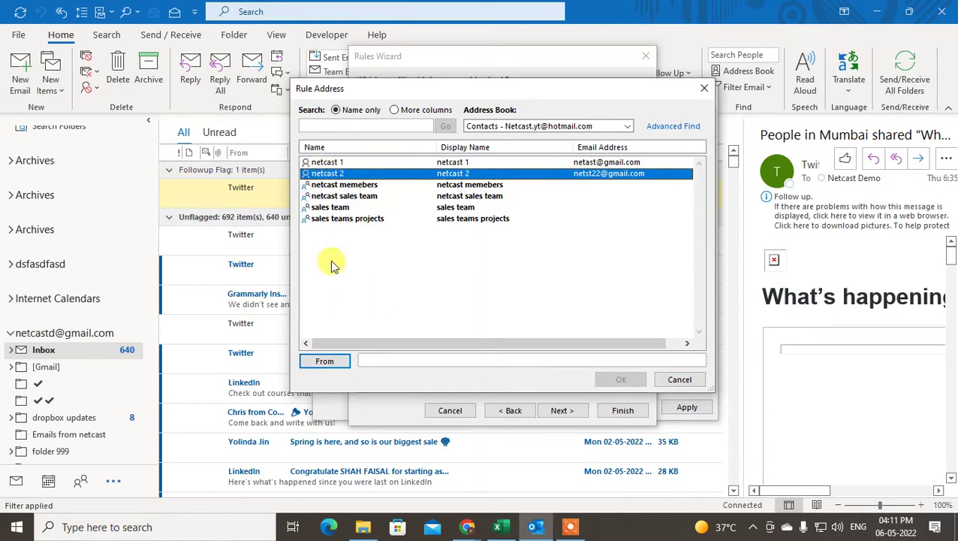
left_click(328, 164)
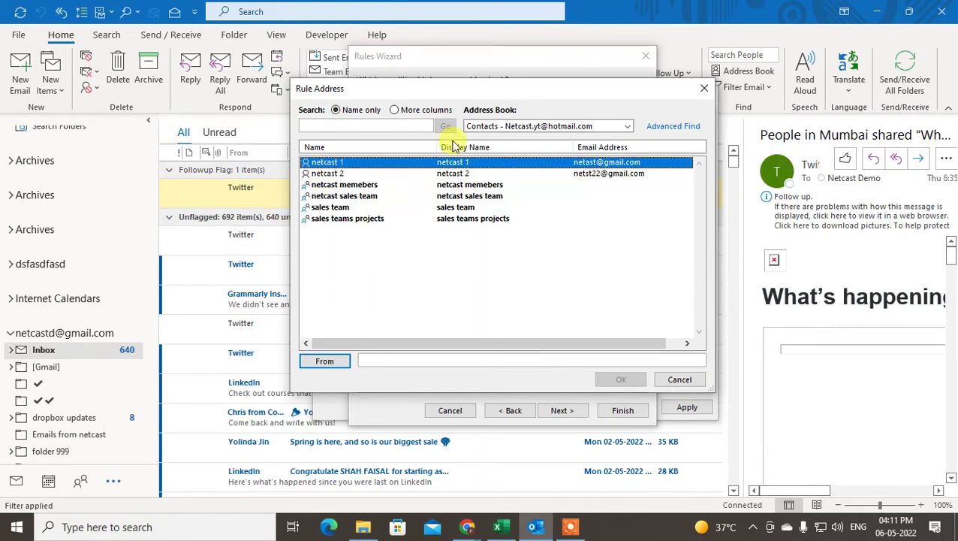
left_click(552, 125)
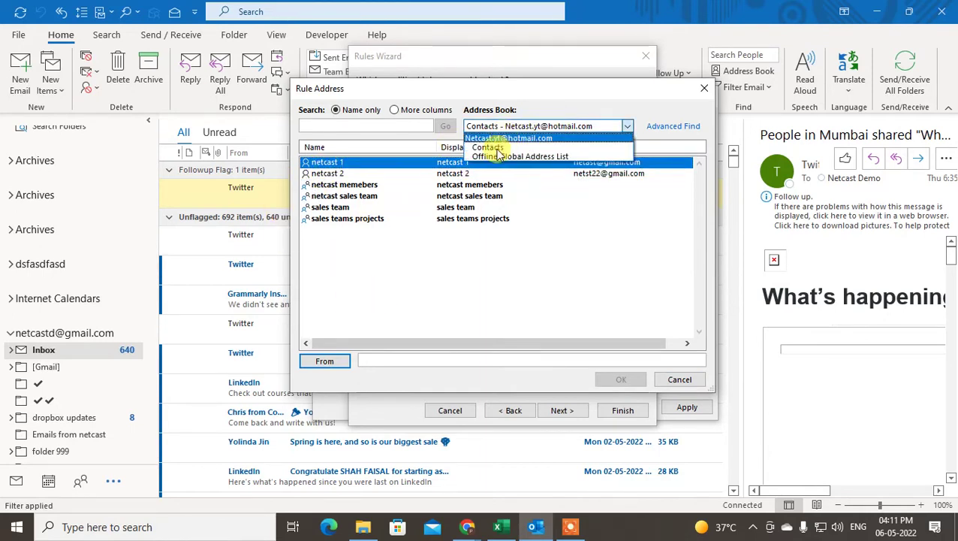
left_click(323, 165)
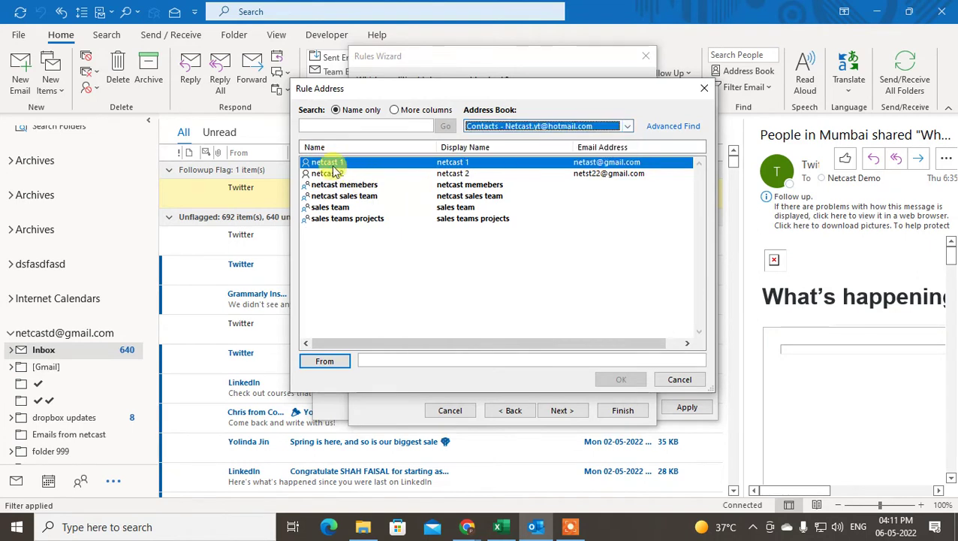
left_click(324, 363)
left_click_drag(393, 360, 362, 363)
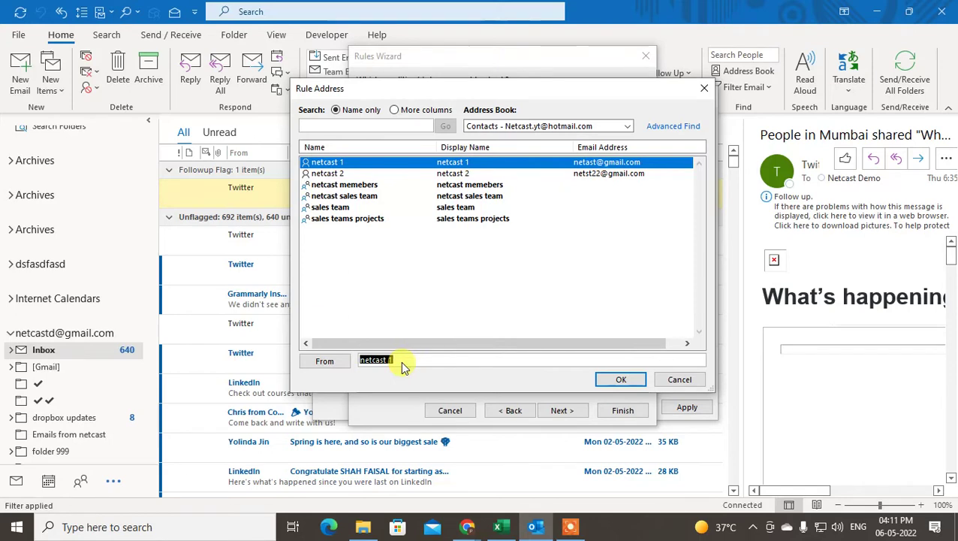
double_click(396, 361)
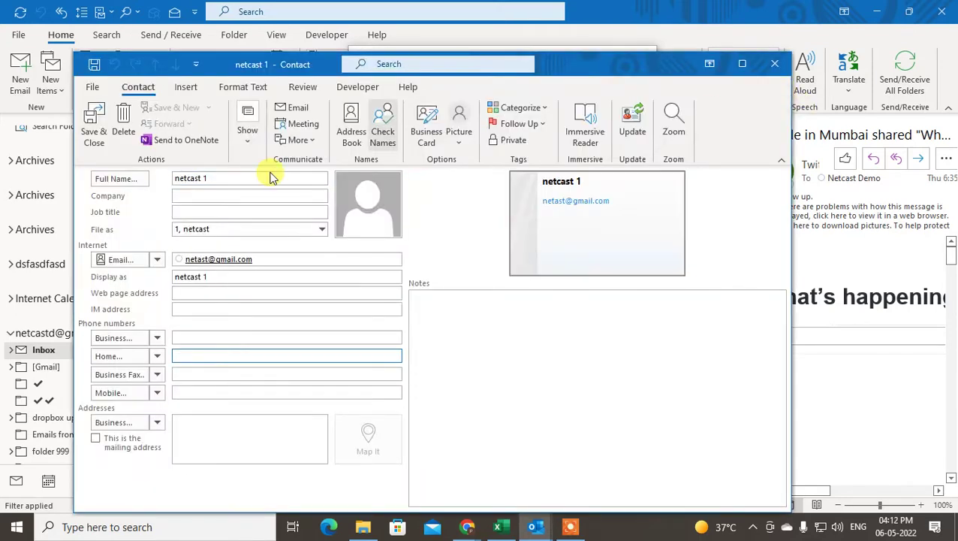
left_click(775, 64)
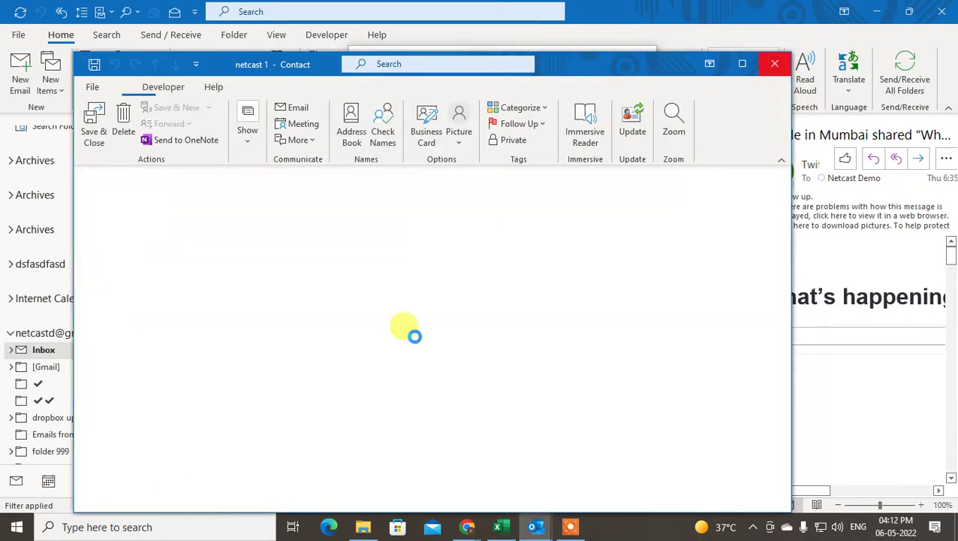
left_click(402, 360)
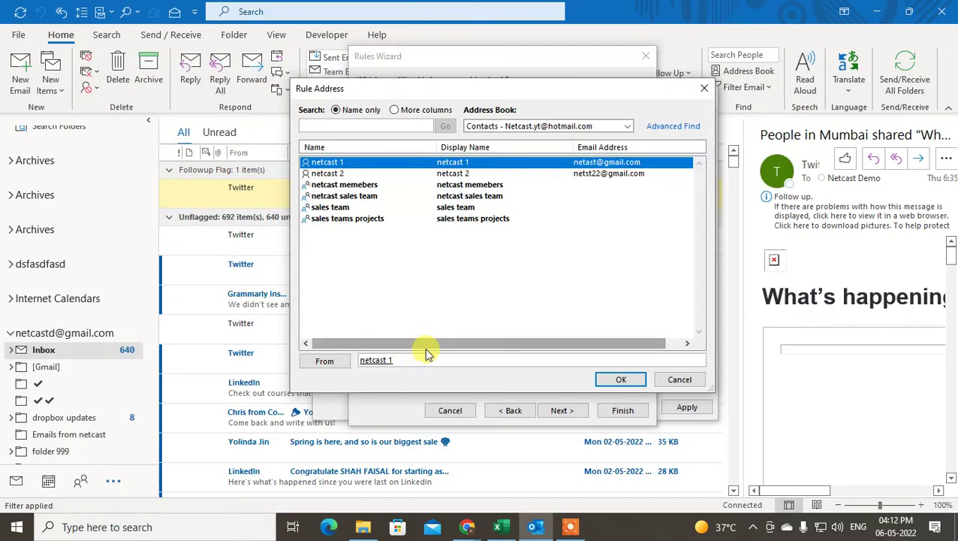
key("BackSpace")
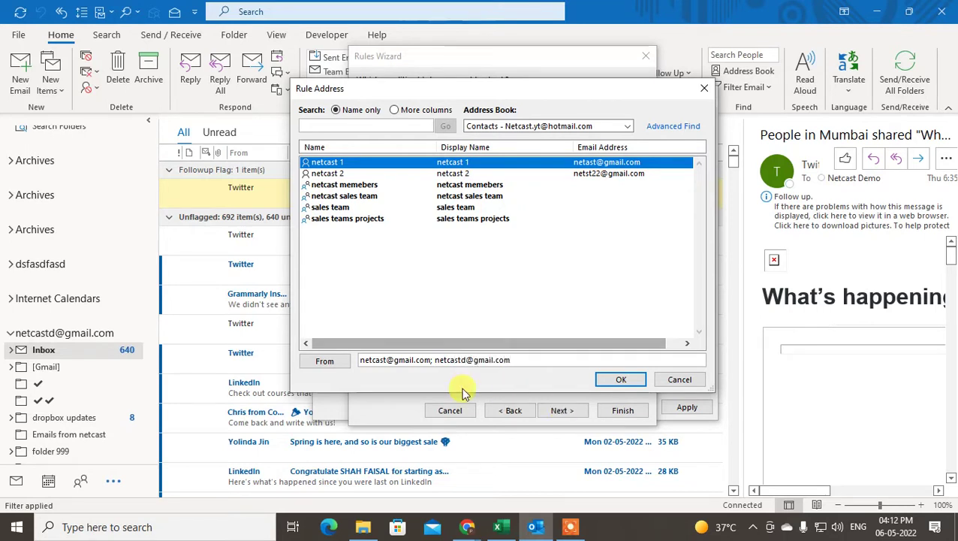
Delete the extra second address from the From field and correct the remaining address.
left_click_drag(433, 359, 573, 359)
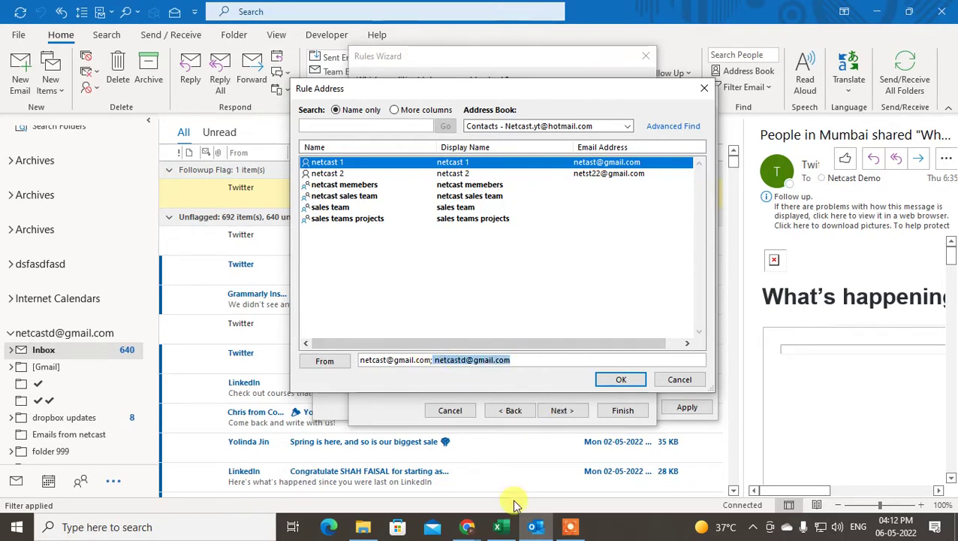
key("BackSpace")
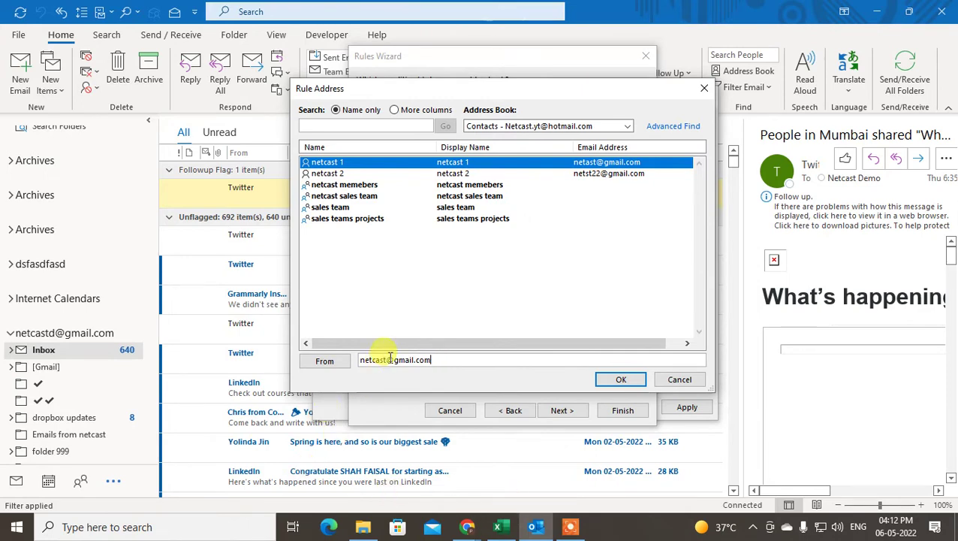
left_click(388, 359)
type("d")
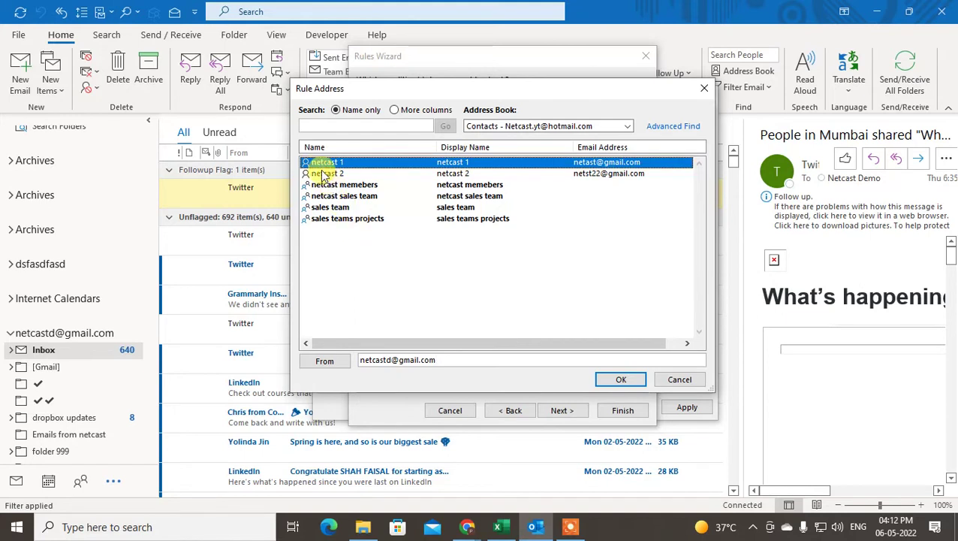
Remove every sender entry after the Gmail address so only that address remains, then confirm.
left_click(368, 195)
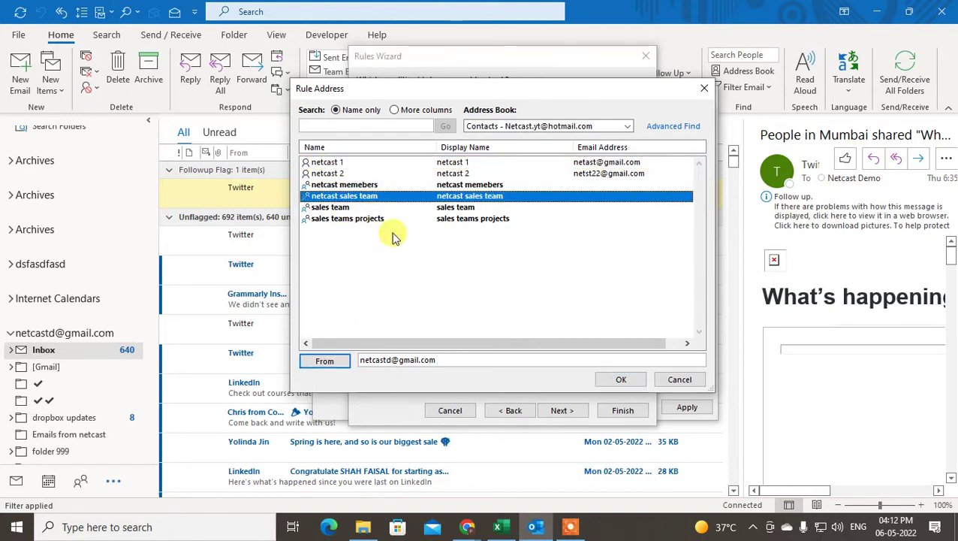
left_click(376, 162)
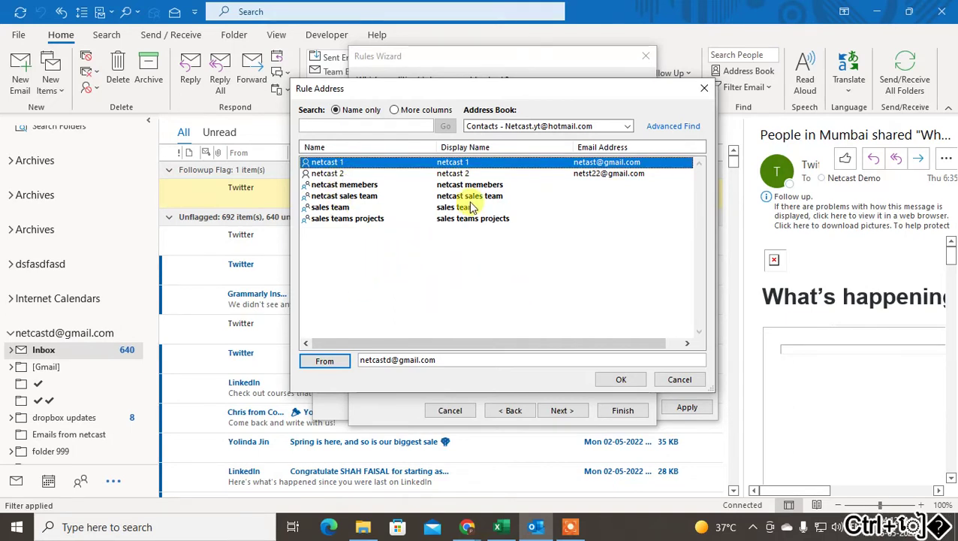
left_click_drag(465, 166, 490, 222)
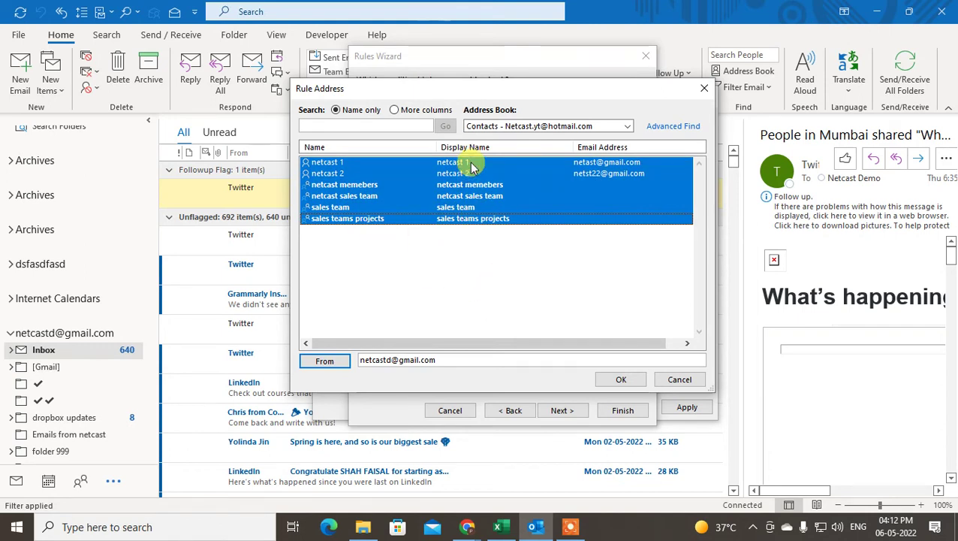
left_click(456, 163)
left_click_drag(366, 160, 400, 235)
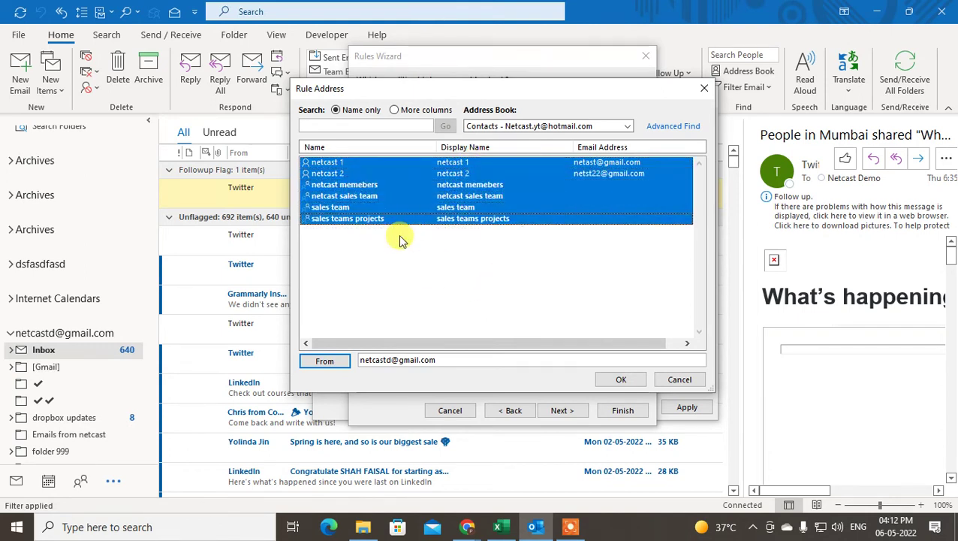
double_click(363, 184)
left_click_drag(387, 159, 410, 227)
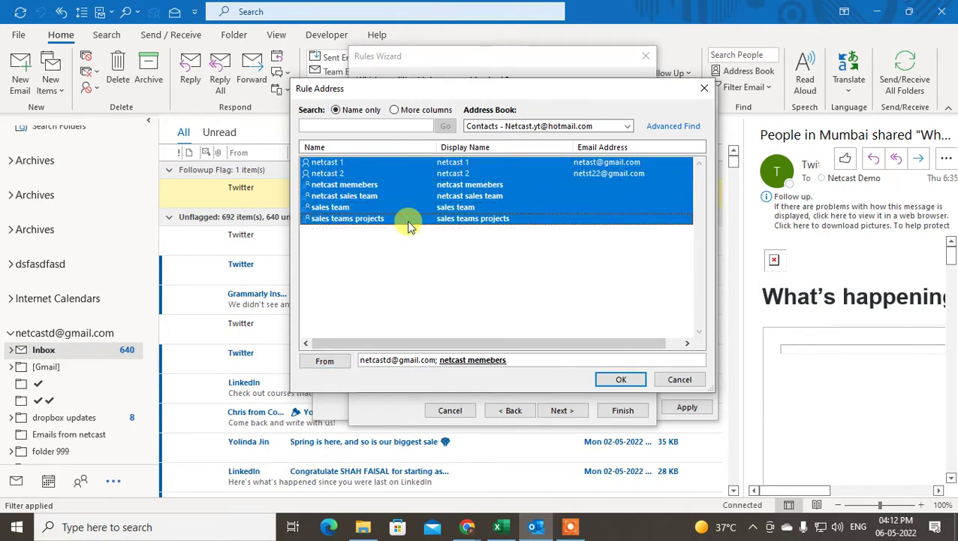
left_click(323, 360)
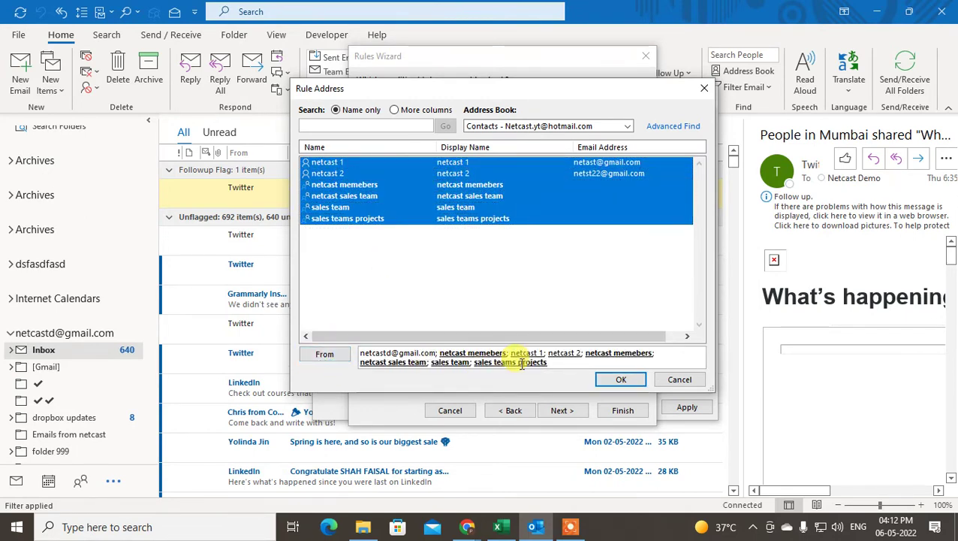
left_click_drag(552, 364, 438, 353)
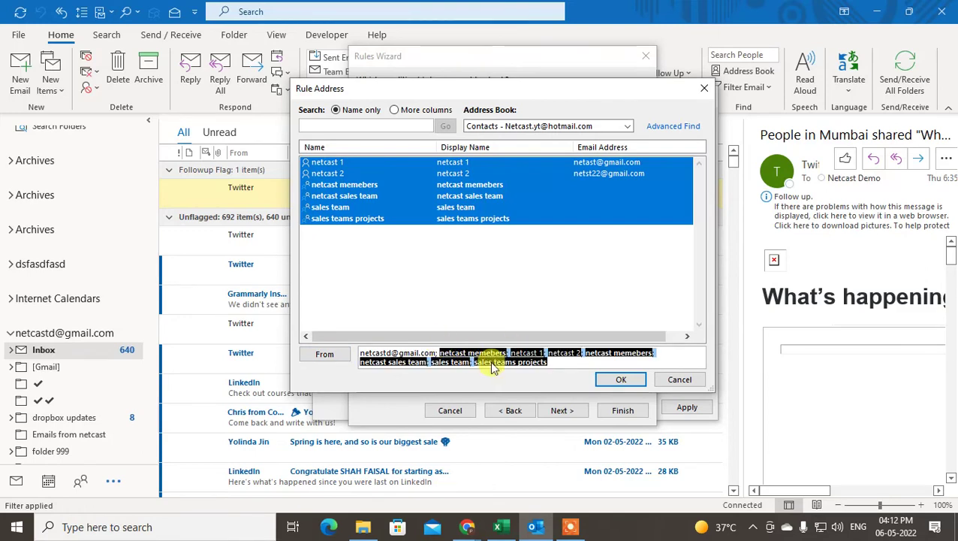
key("BackSpace")
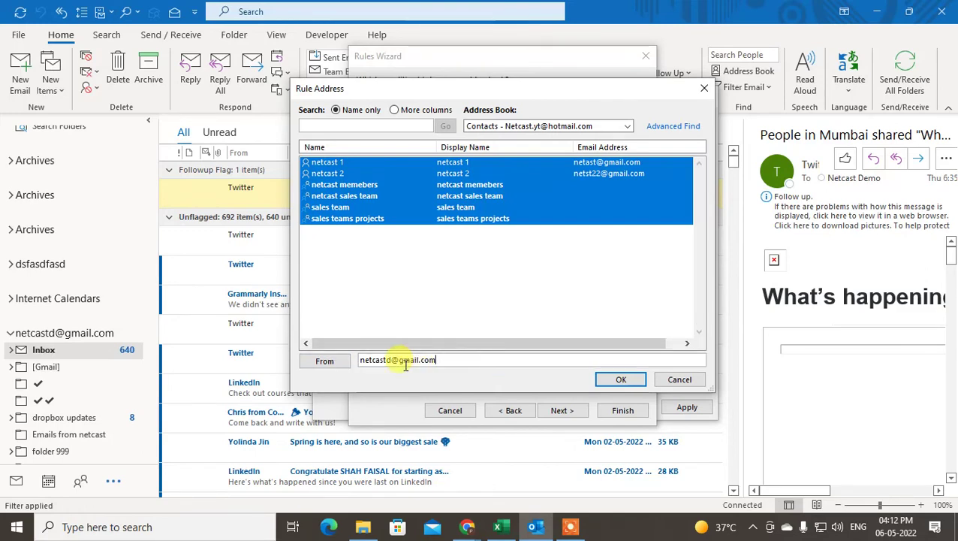
left_click(631, 380)
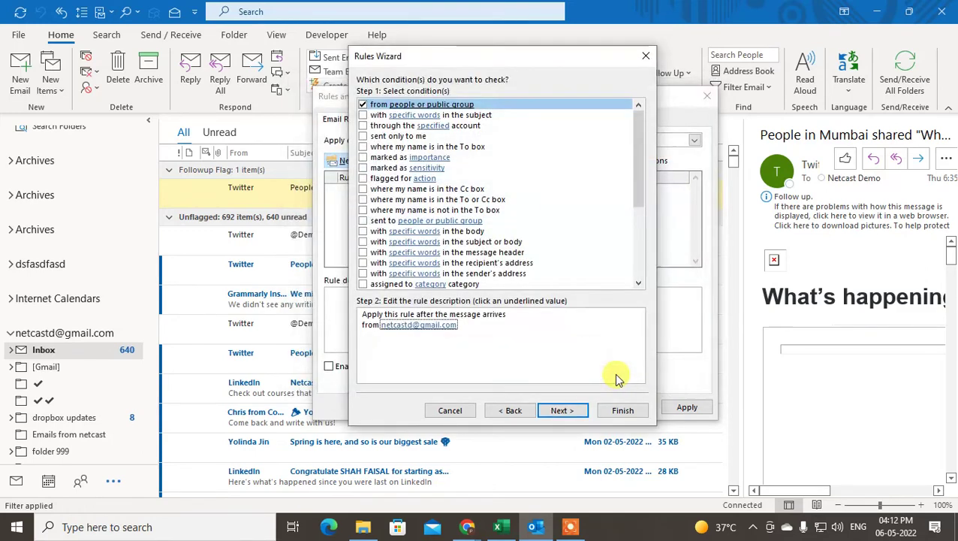
Tick 'forward it to people or public group' (not as attachment) and open its recipient list.
left_click(562, 410)
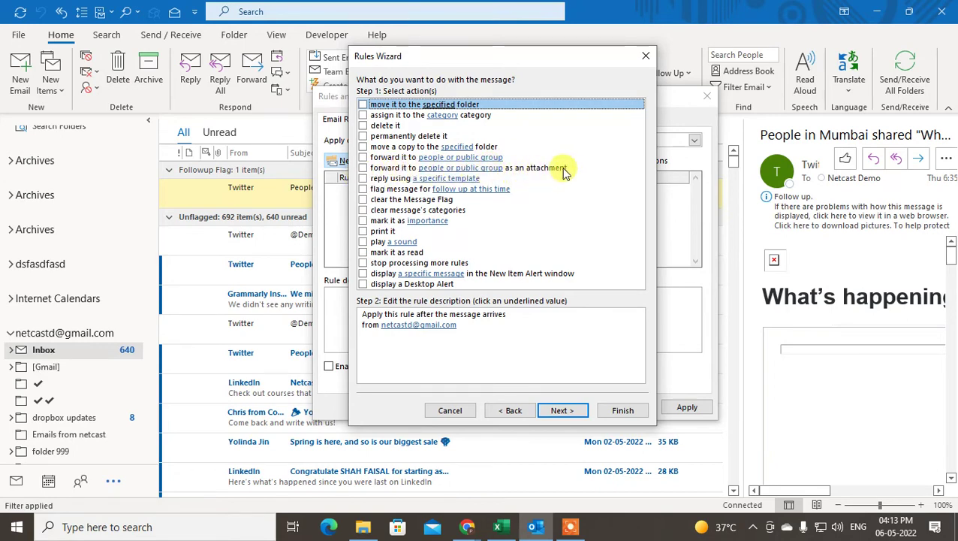
left_click(367, 170)
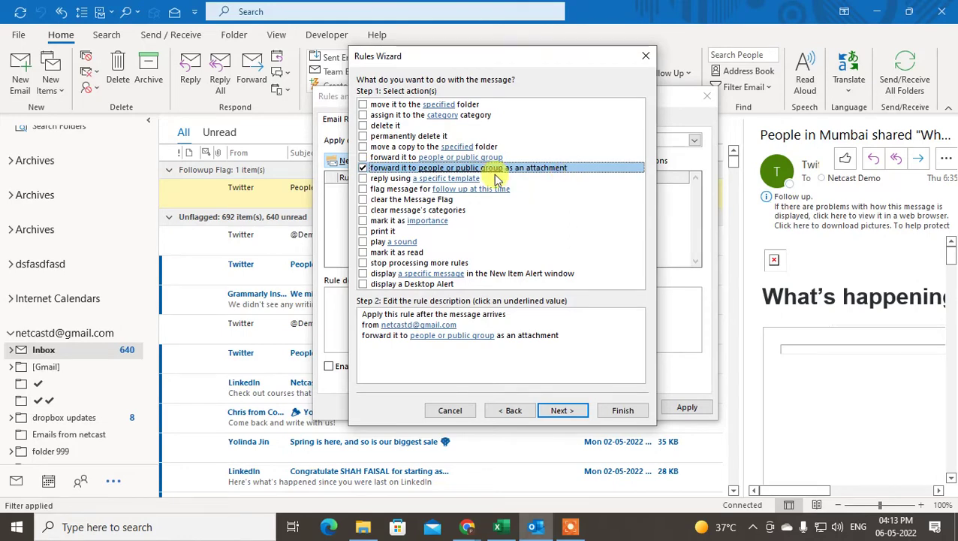
left_click(408, 318)
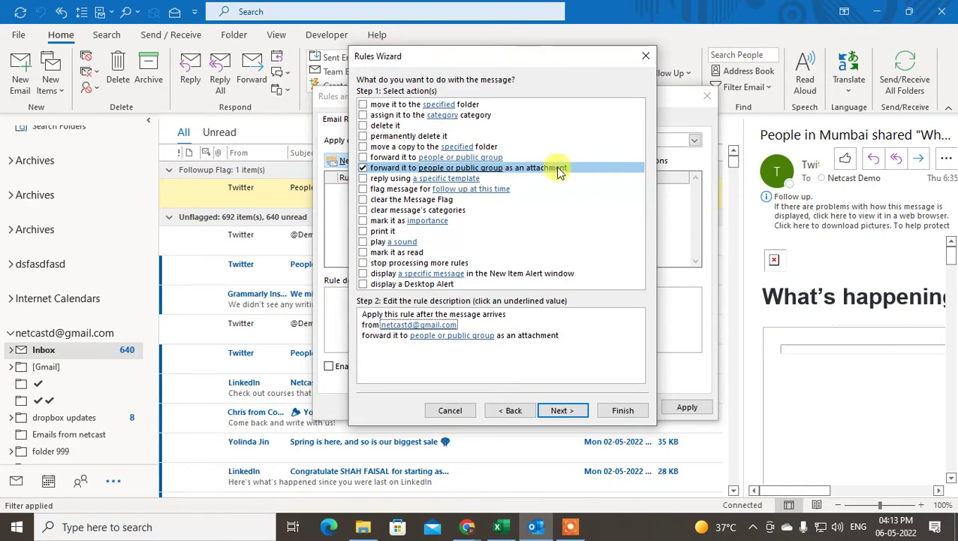
left_click(363, 167)
left_click(363, 158)
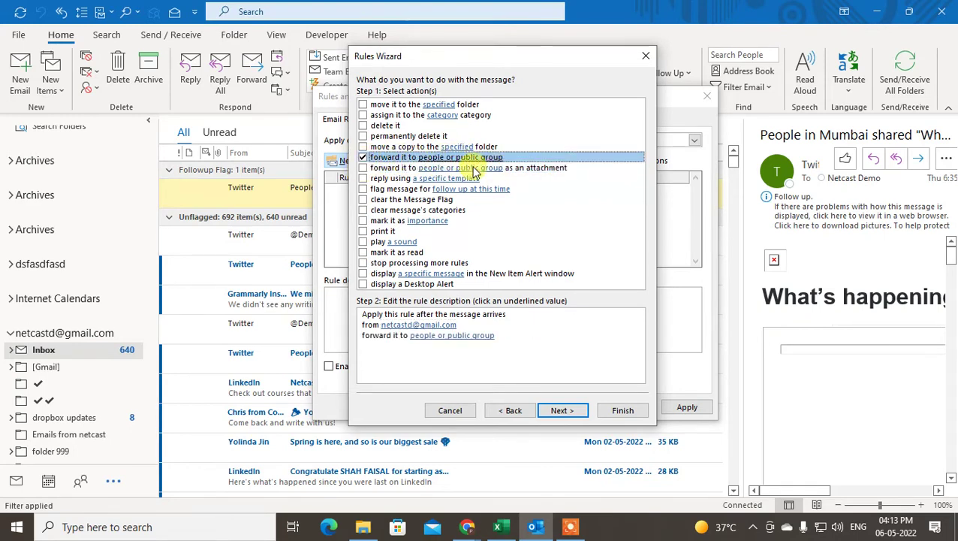
left_click(425, 335)
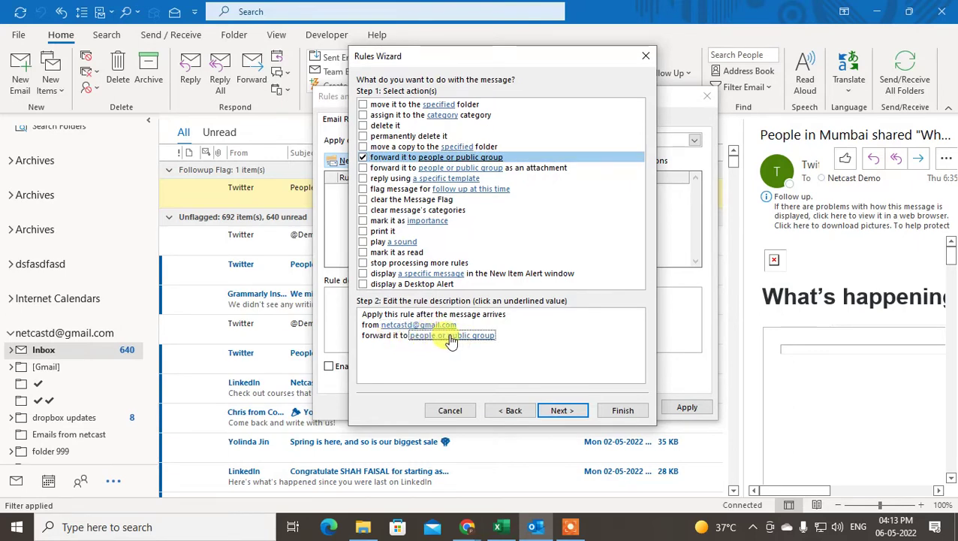
left_click(462, 337)
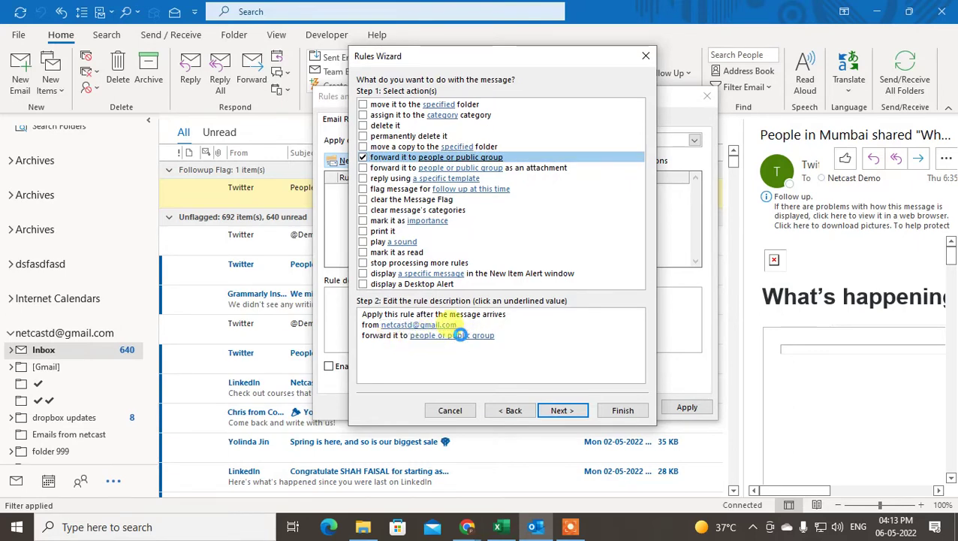
Enter the second Gmail address as the forwarding recipient in the To field and confirm.
left_click(386, 195)
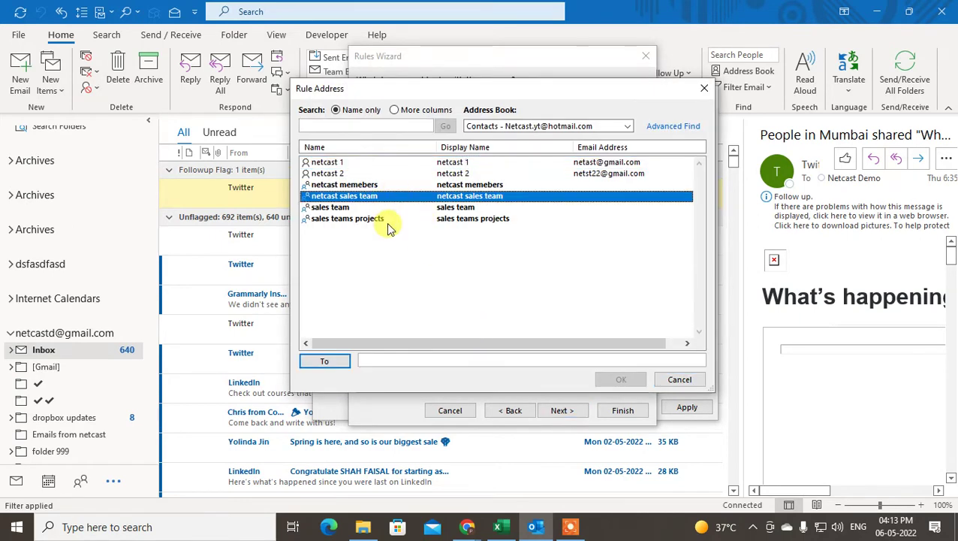
left_click(353, 218)
left_click(334, 162)
left_click(505, 361)
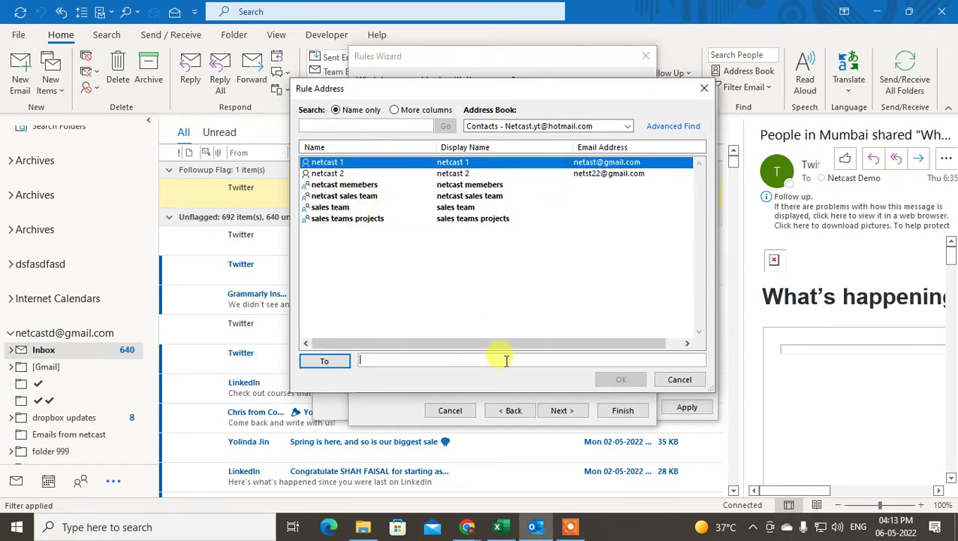
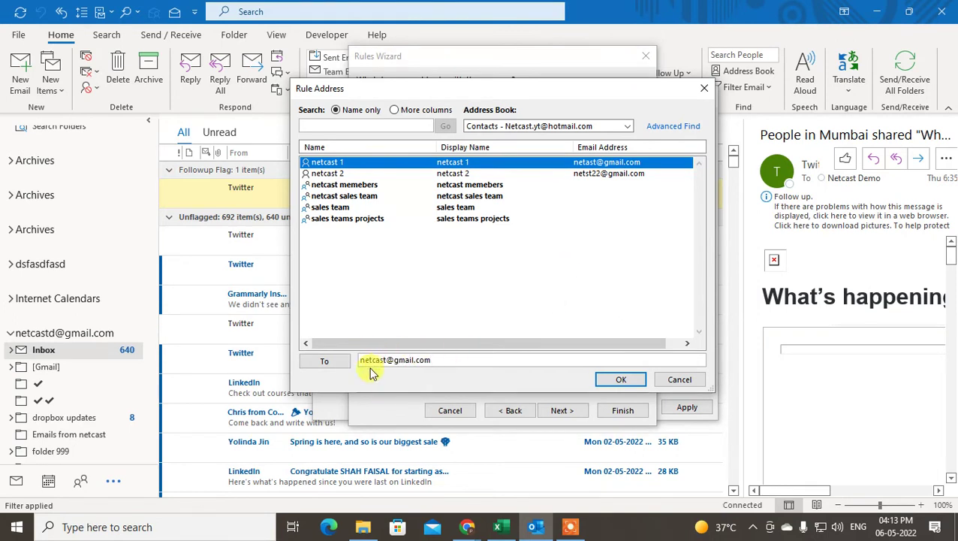
left_click(621, 379)
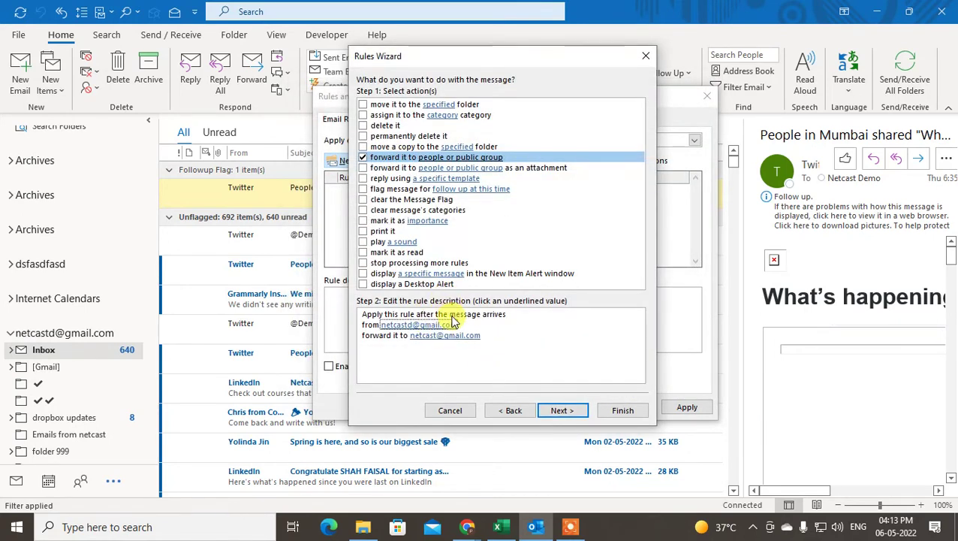
Leave every exception unticked on the exceptions page and finish the forwarding rule.
left_click(561, 410)
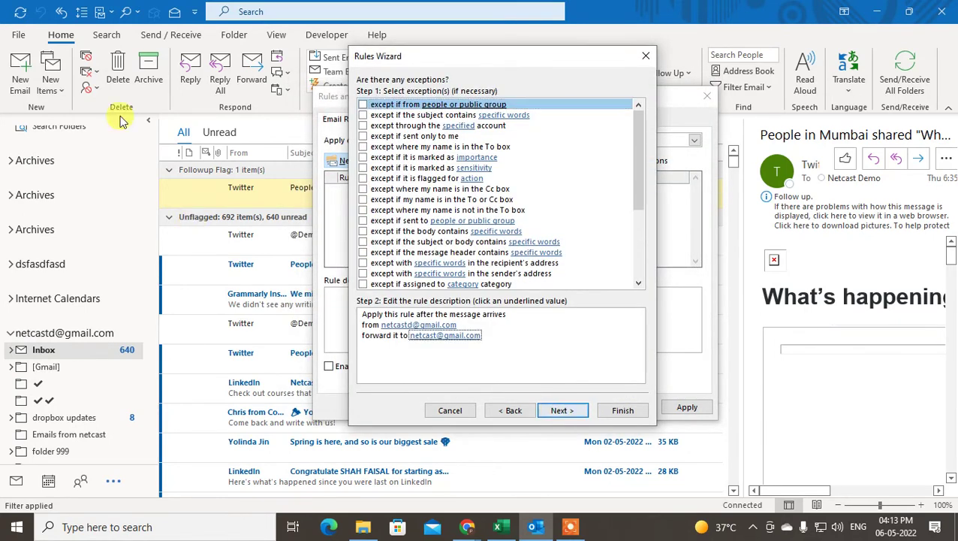
scroll(414, 158, "down", 4)
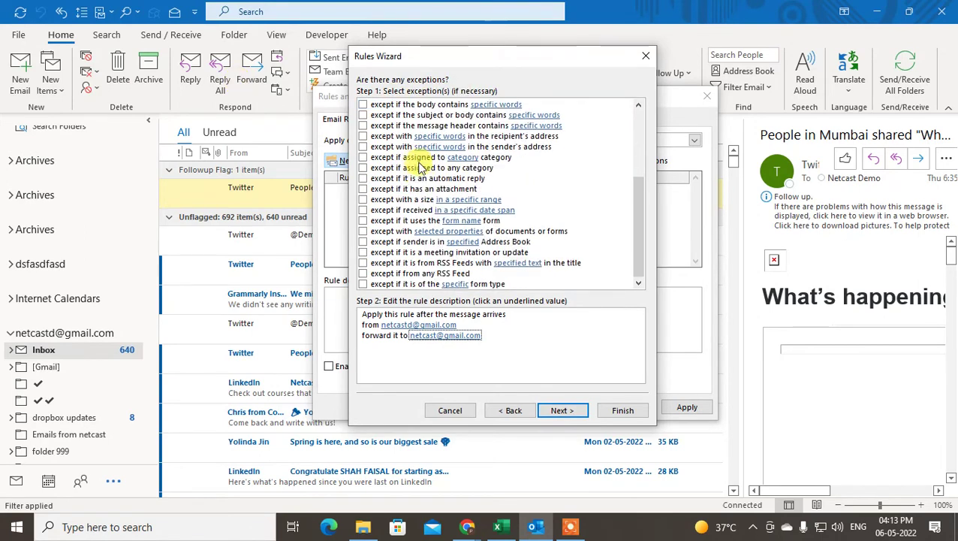
scroll(420, 210, "up", 4)
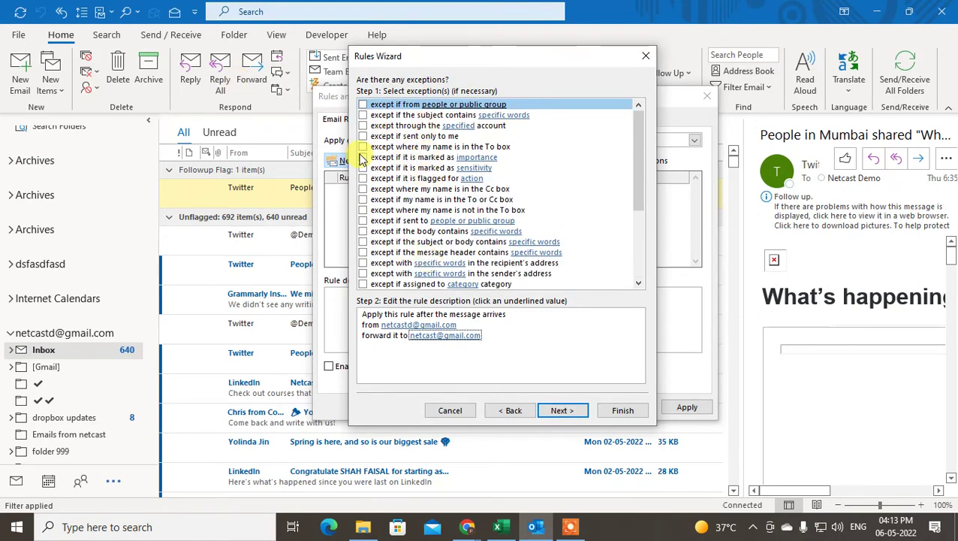
left_click(363, 157)
left_click(363, 157)
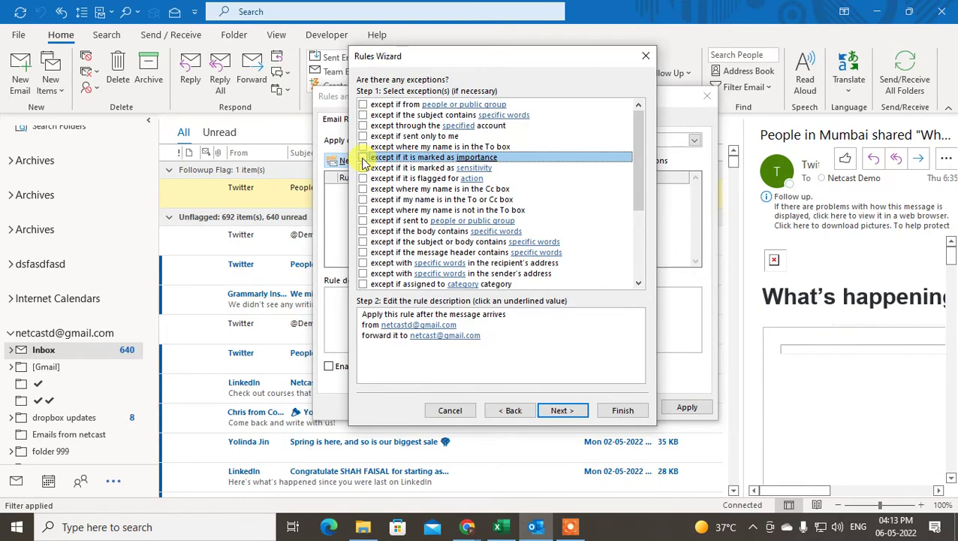
left_click(363, 167)
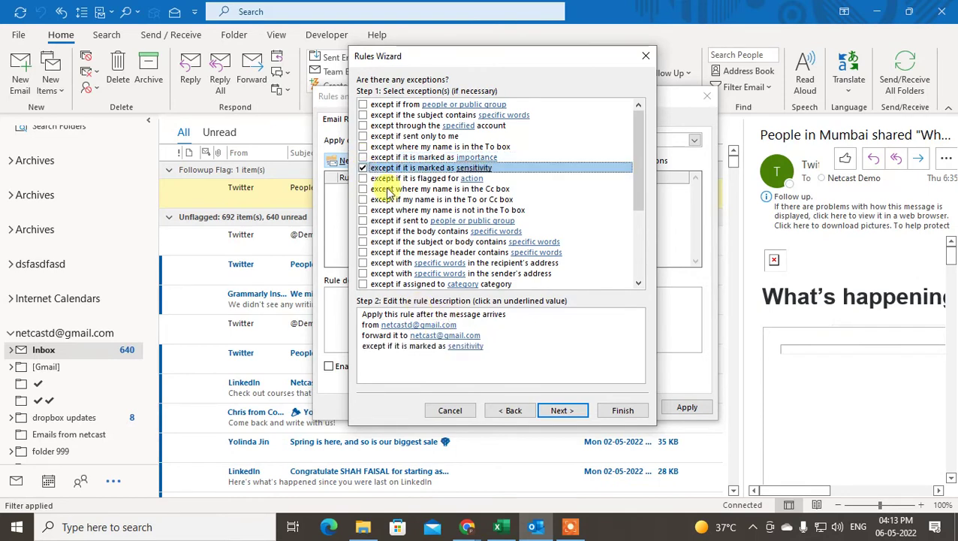
left_click(468, 347)
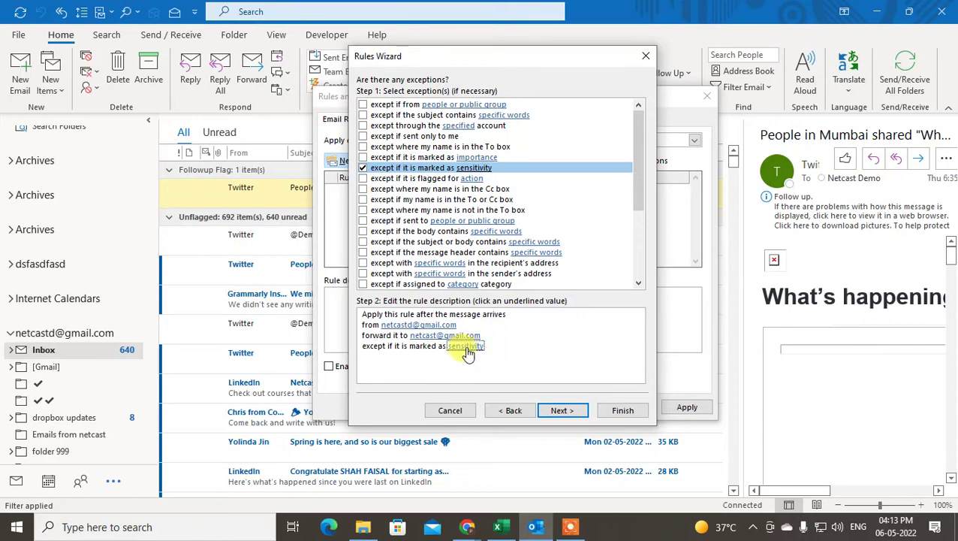
left_click(363, 168)
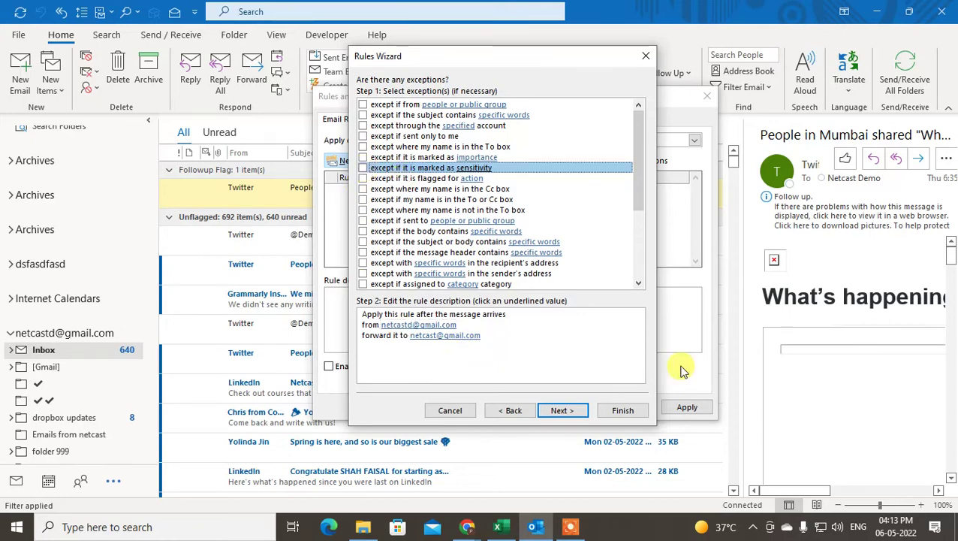
left_click(622, 410)
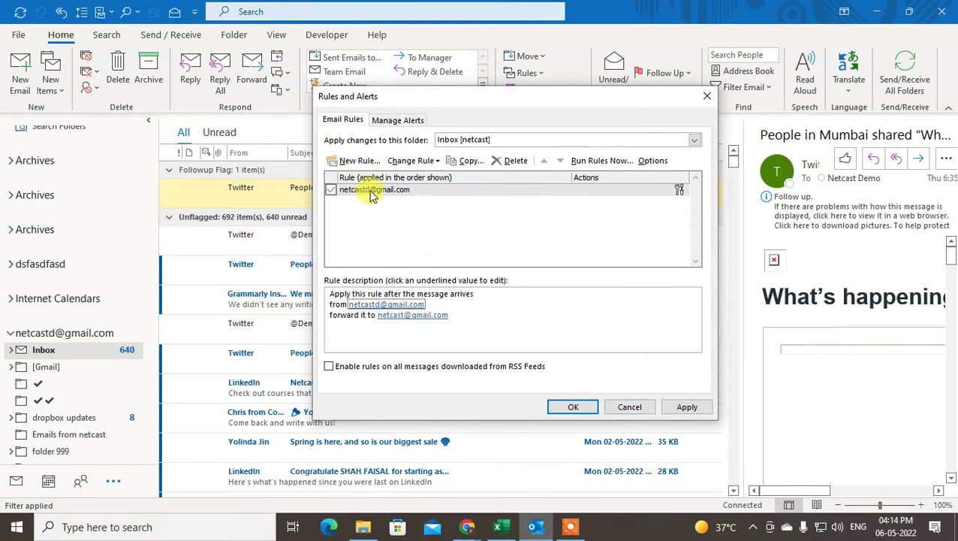
Apply the new forwarding rule in Rules and Alerts.
left_click(687, 408)
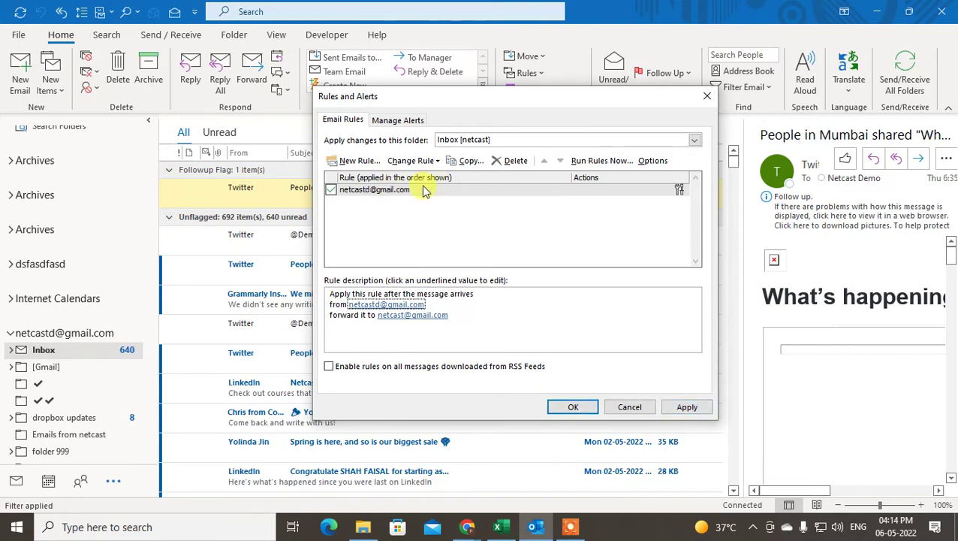
Step through the rule unchanged and finish with 'Run this rule now on messages already in Inbox' ticked.
double_click(398, 191)
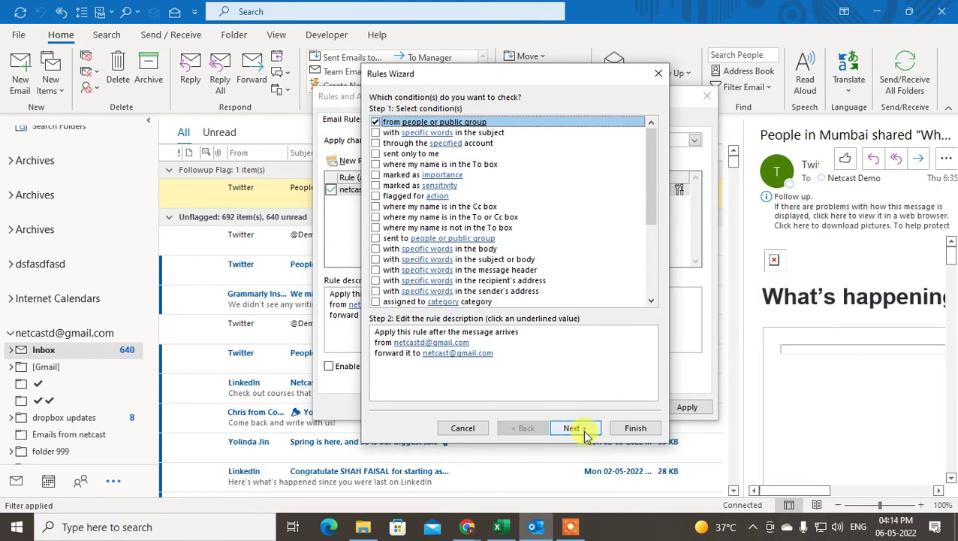
left_click(575, 430)
left_click(576, 430)
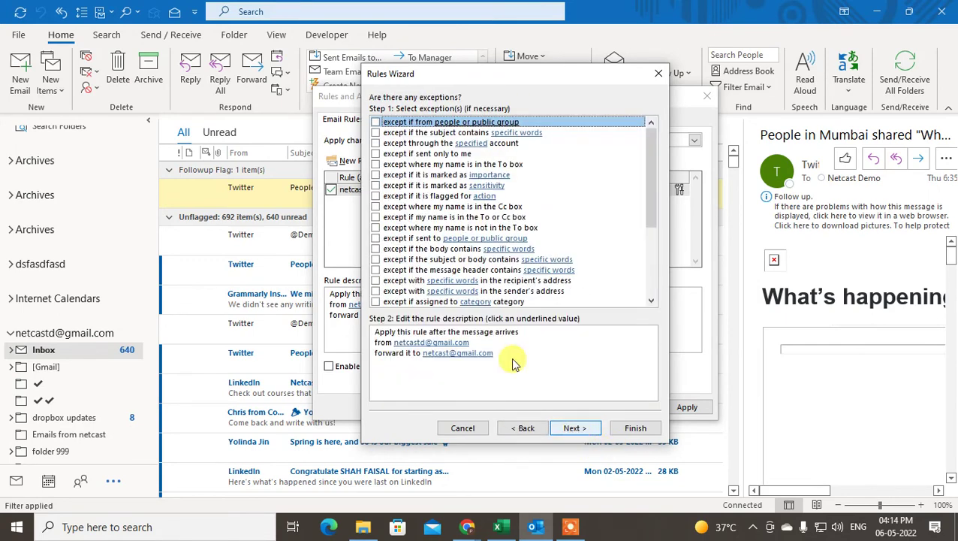
left_click(575, 428)
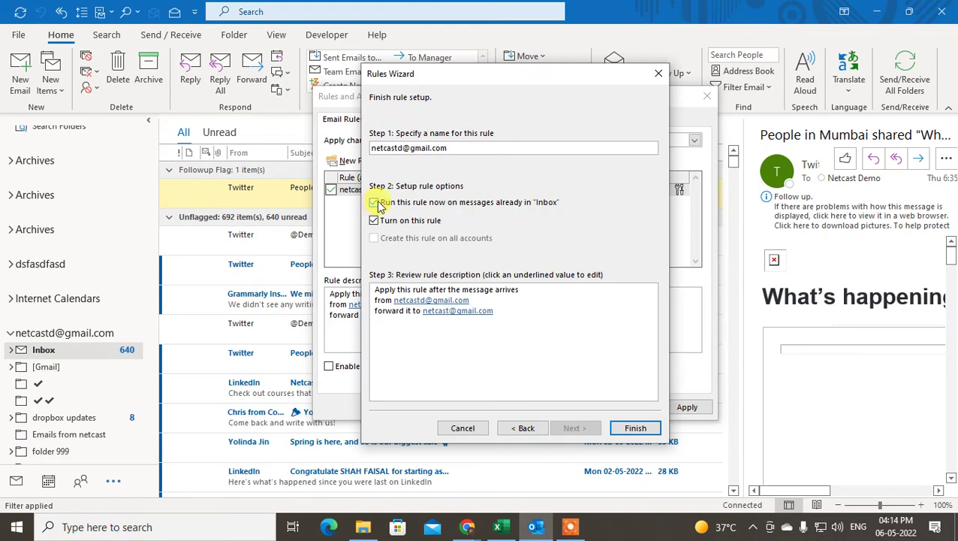
left_click(637, 430)
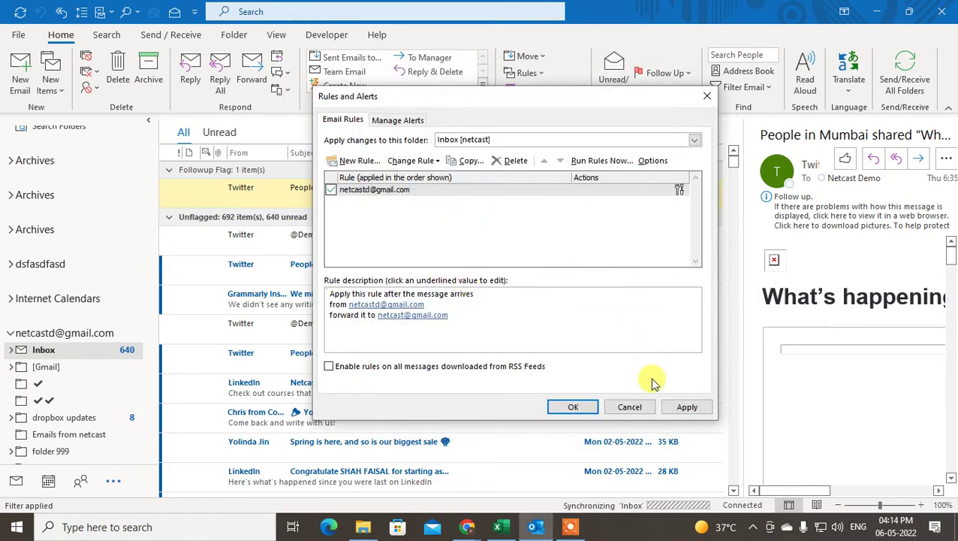
Remove the Gmail forwarding rule from the Rules and Alerts list for the netcast Inbox.
left_click(365, 190)
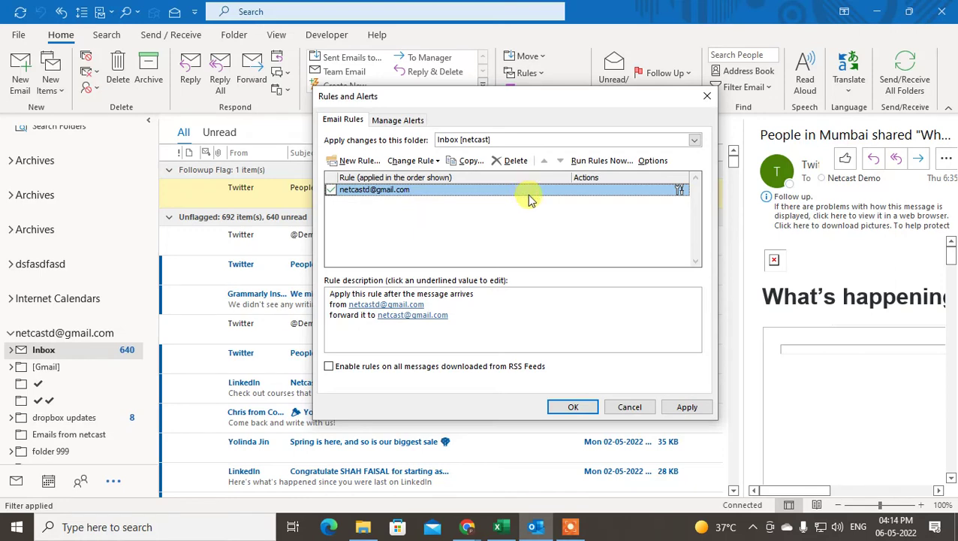
left_click(503, 161)
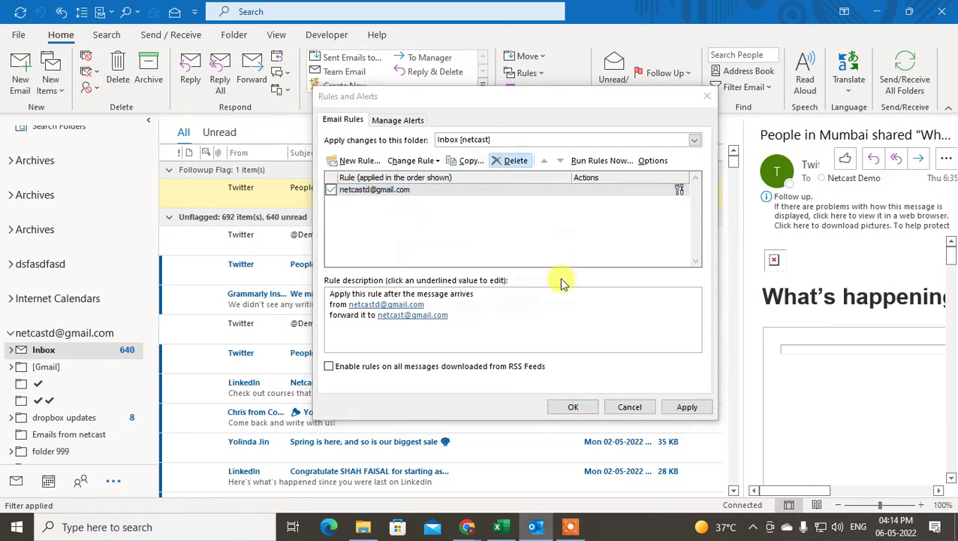